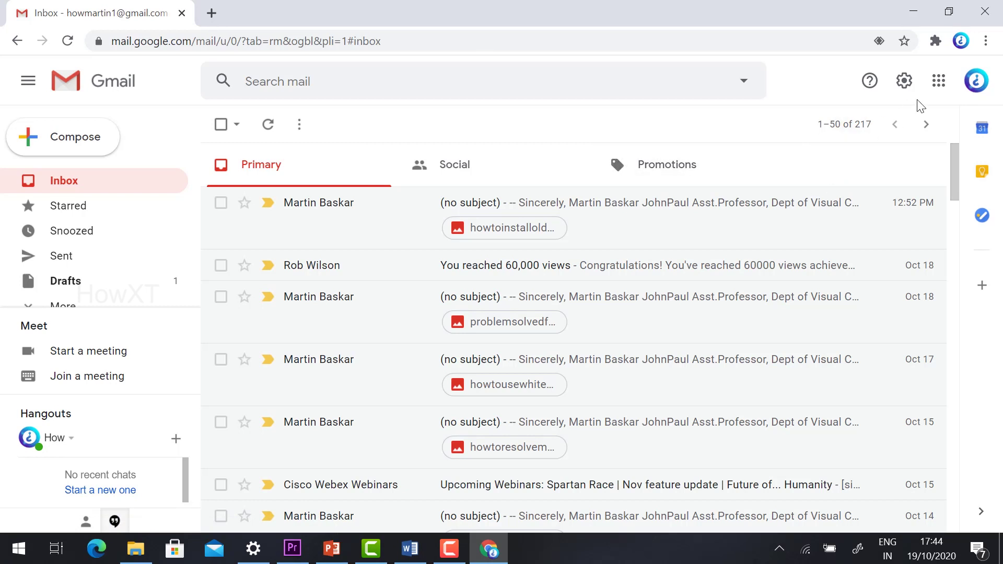
Launch Google Meet in a new tab from Gmail's Google apps grid.
click(933, 92)
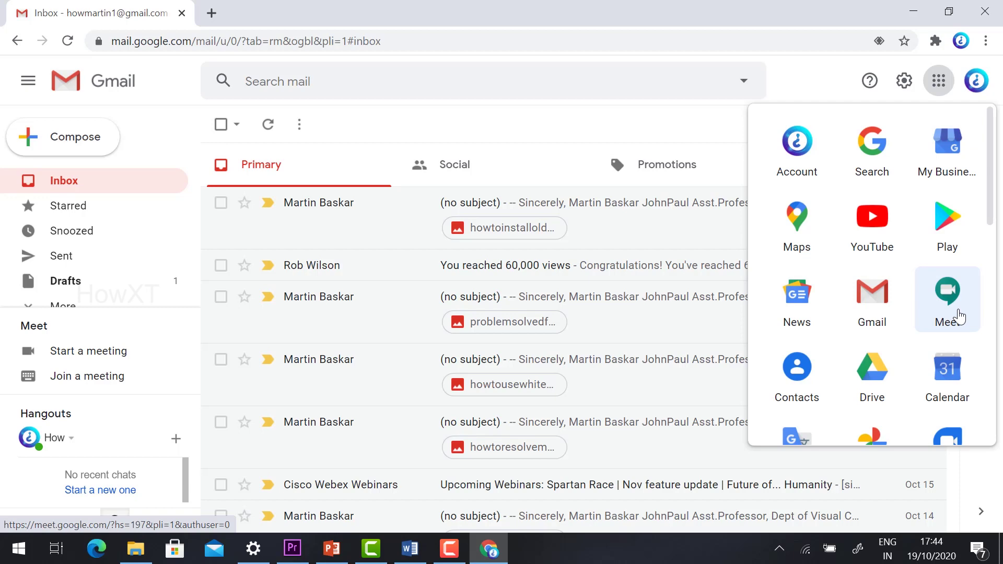
click(961, 304)
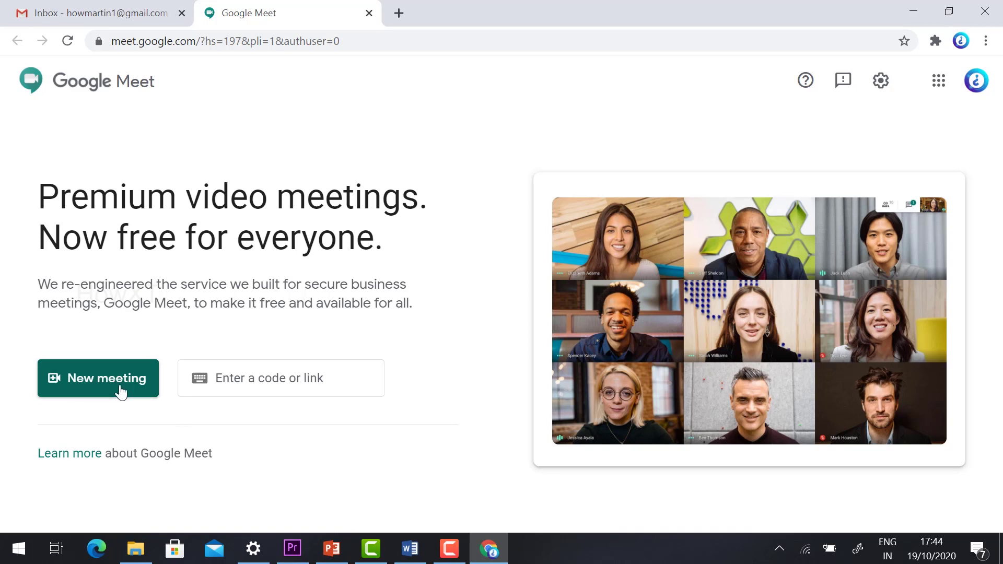
click(286, 387)
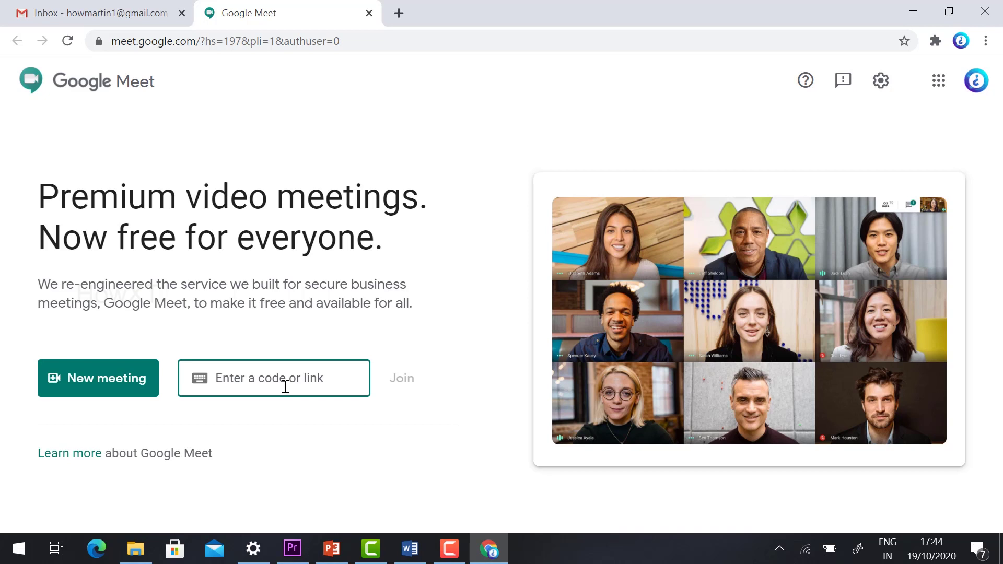
click(89, 384)
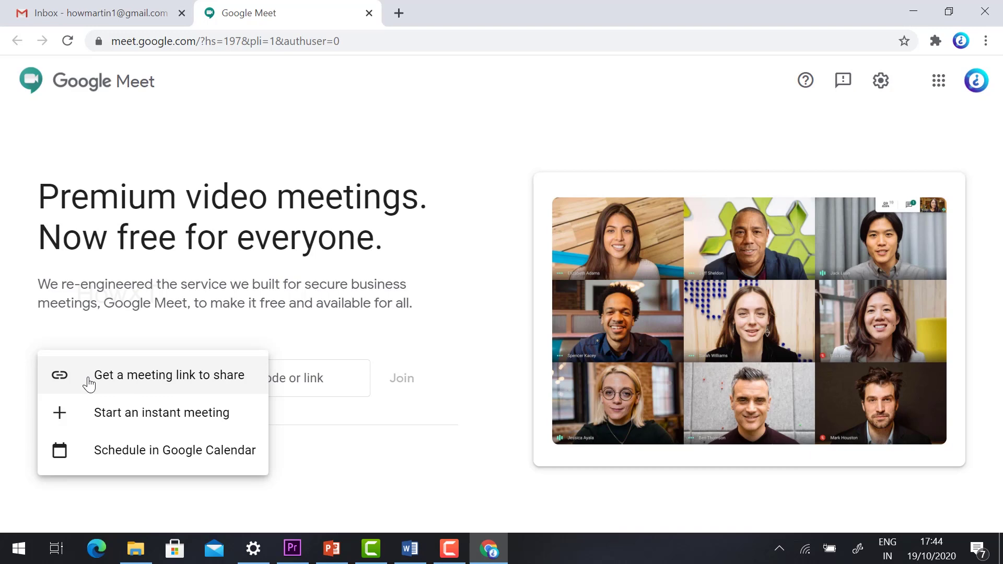
click(89, 385)
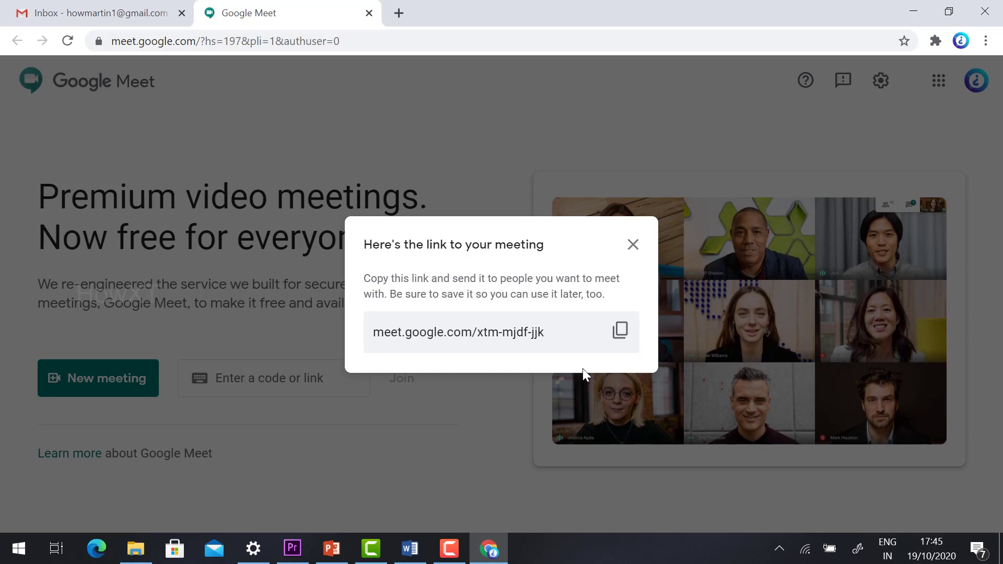
Copy the meeting link and confirm it loads the meeting in a new tab, then close that tab.
click(622, 338)
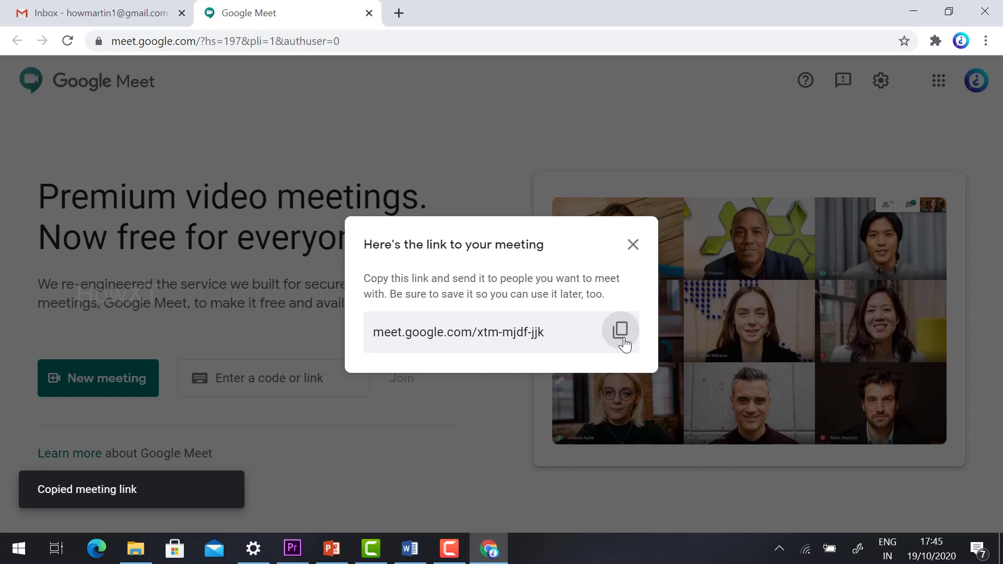
click(401, 12)
key(ctrl+v)
key(Return)
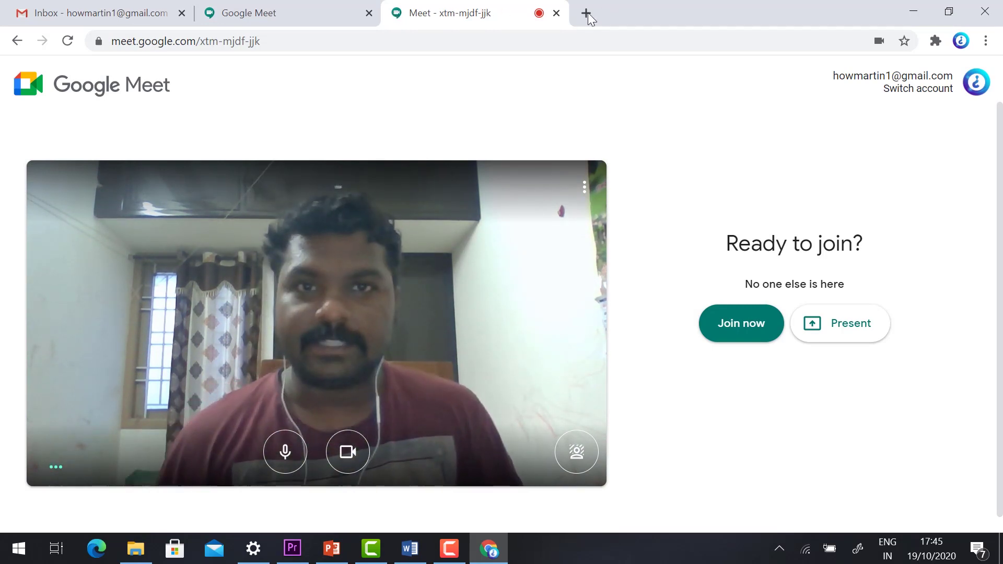
click(557, 13)
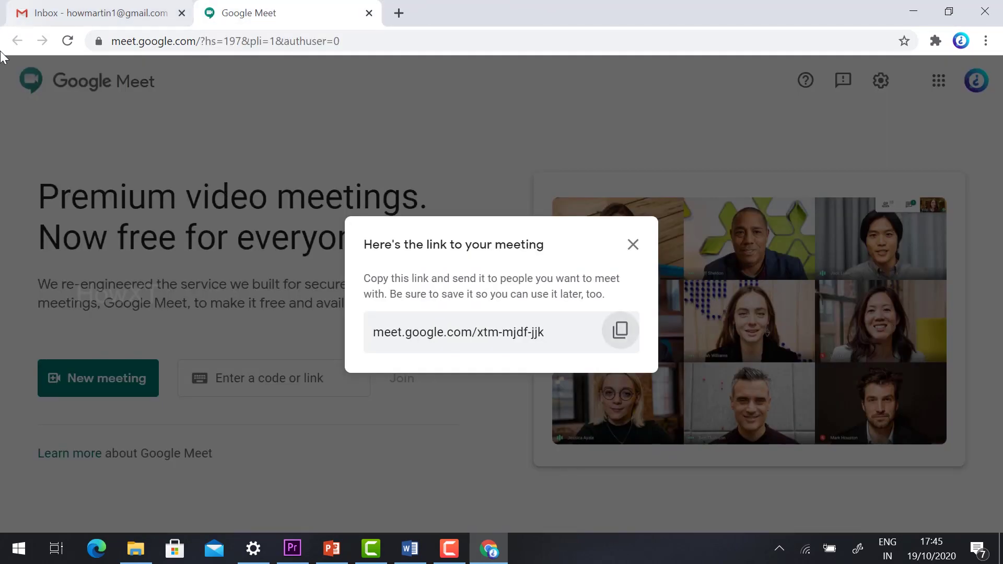
click(633, 245)
Preview the lobby of instant meeting efb-roxk-xok, select its link, then return to Meet home.
click(80, 387)
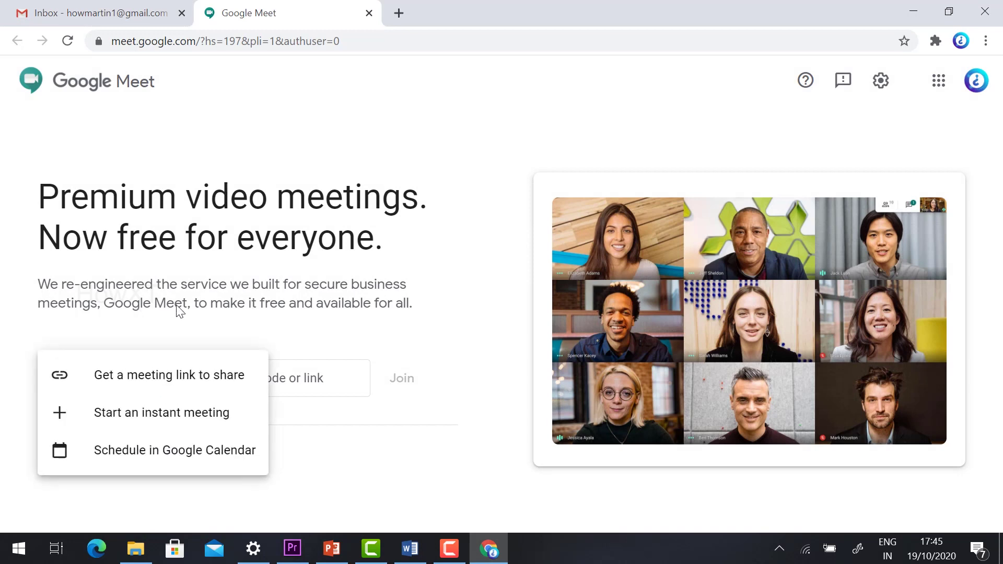
click(172, 416)
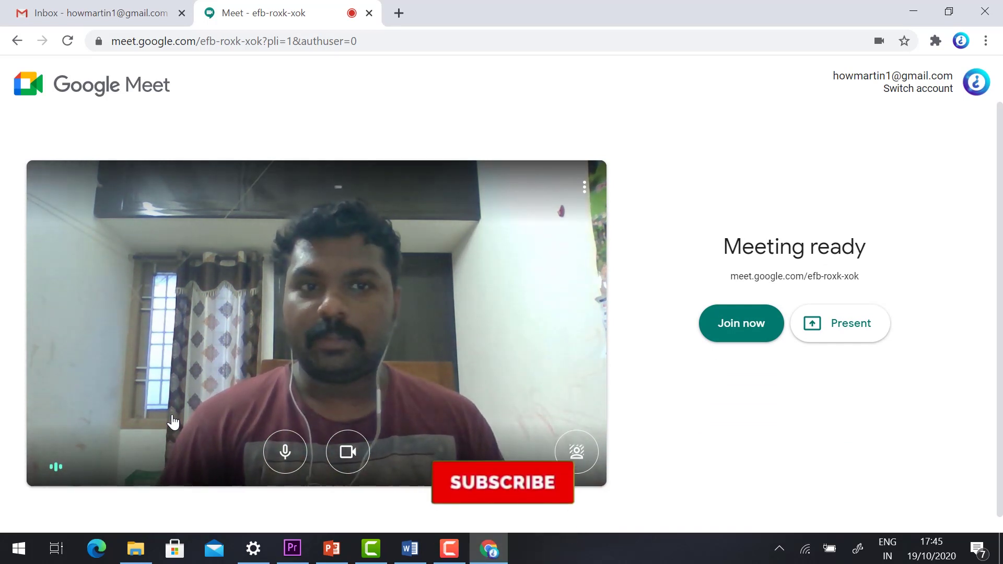
drag(731, 277, 883, 286)
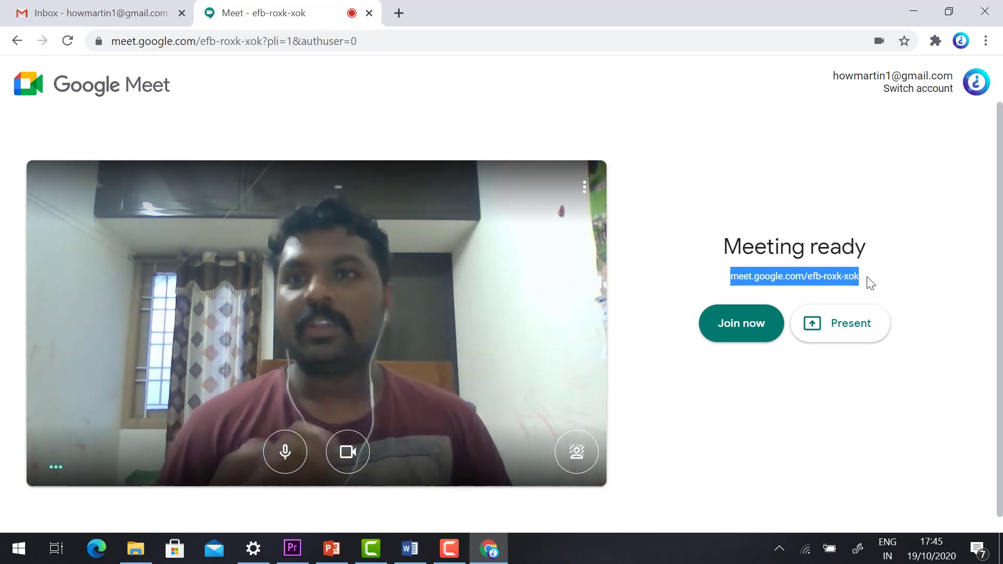
click(17, 42)
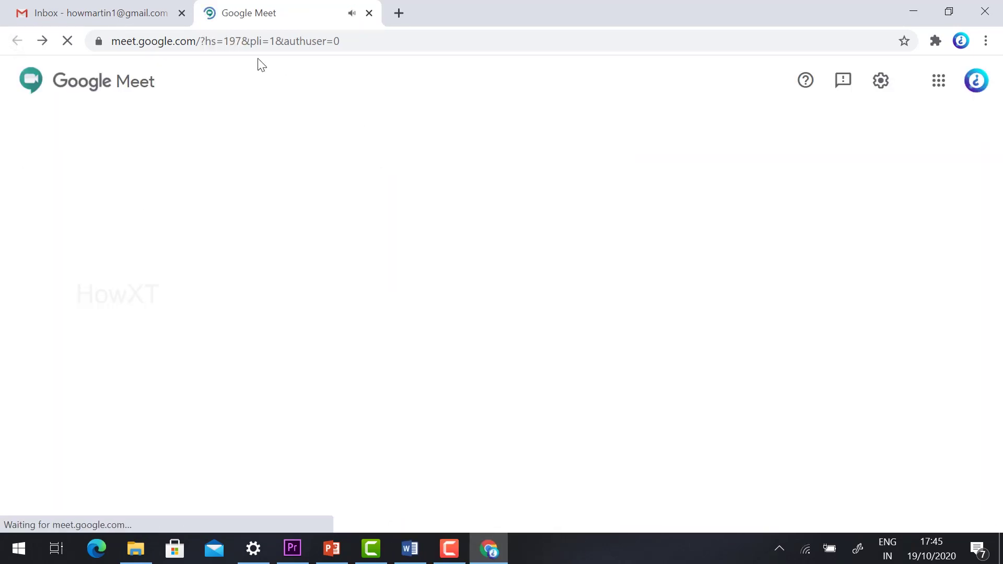
Schedule via Google Calendar, creating an Oct 19, 6–7pm event draft with Meet link vuu-frso-oxm.
click(127, 379)
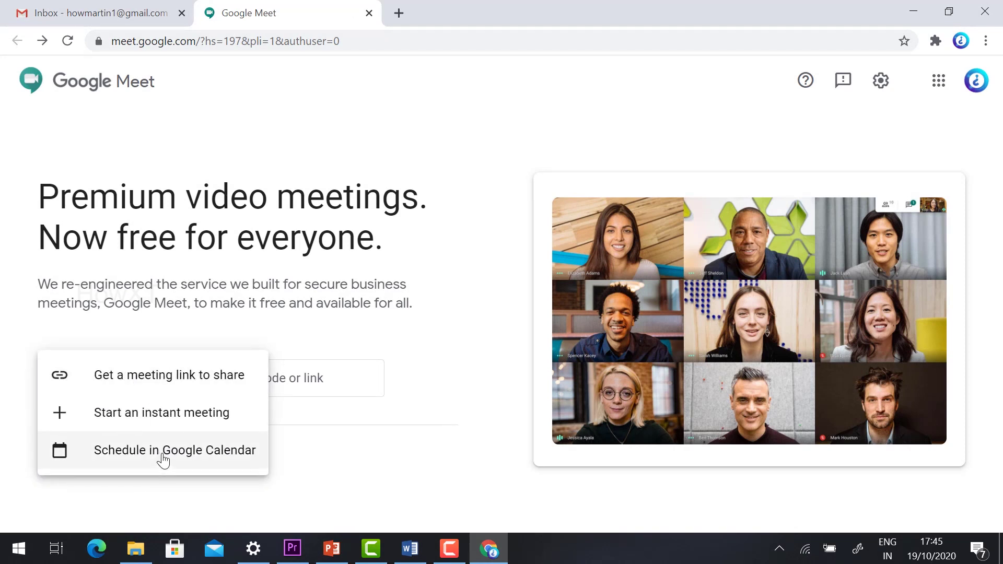
click(163, 450)
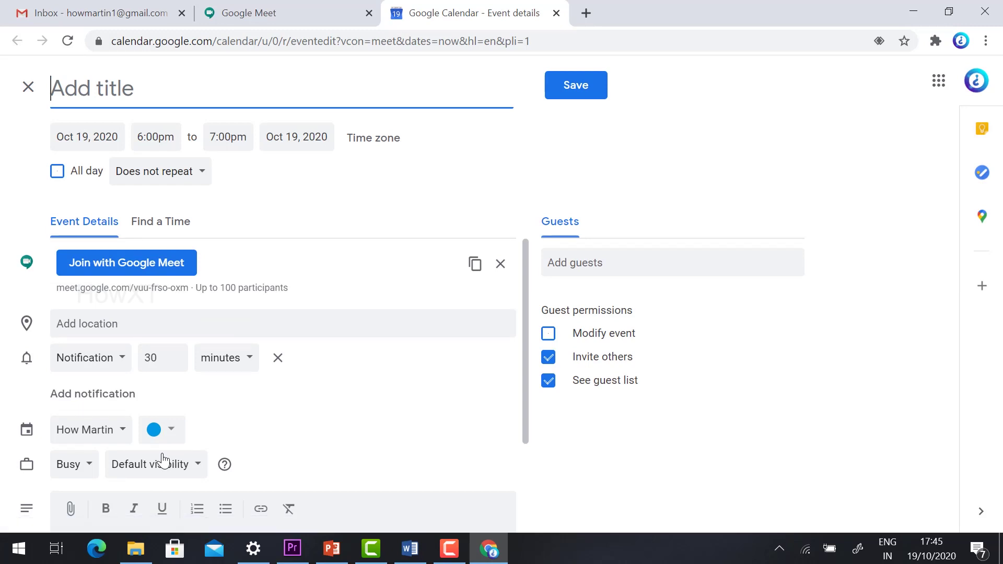
drag(129, 288, 192, 289)
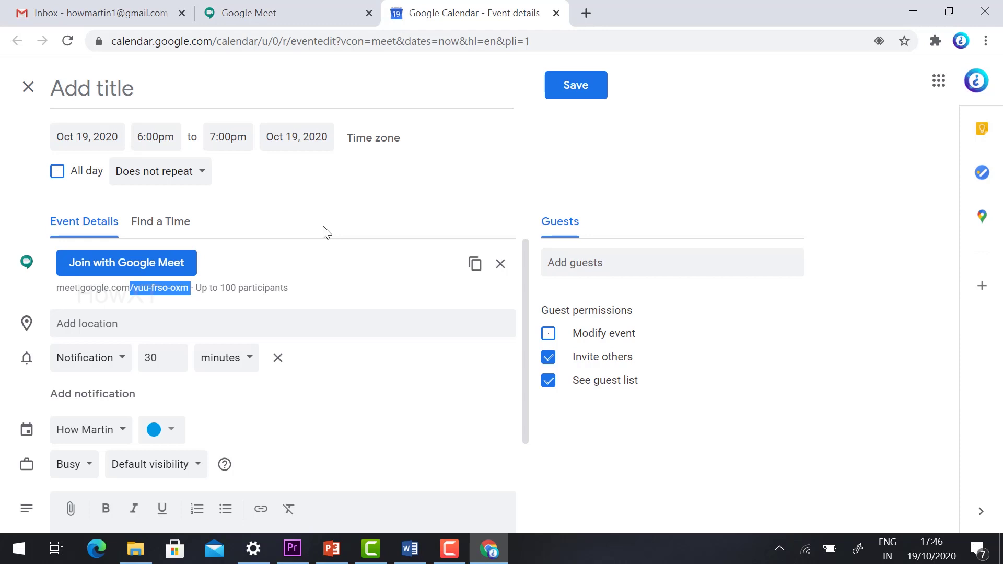
Close the Calendar tab, then start and join instant meeting meet.google.com/sqw-gams-qbo.
click(556, 14)
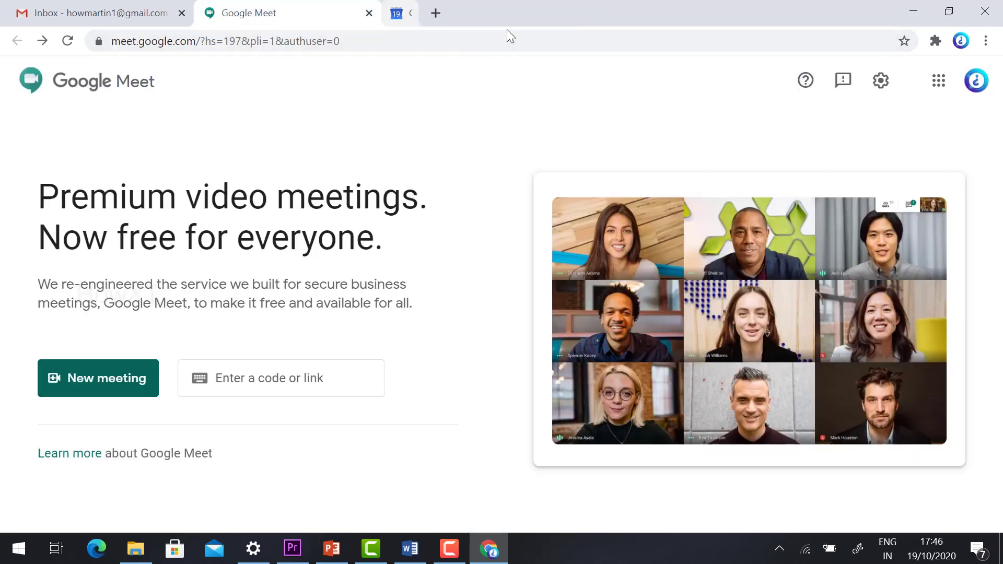
click(83, 381)
click(85, 415)
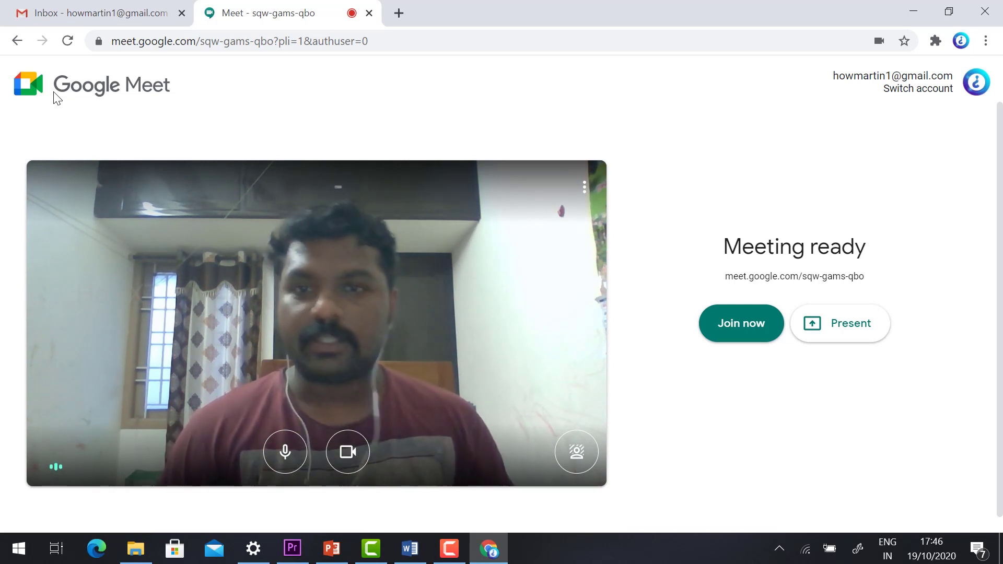
click(761, 328)
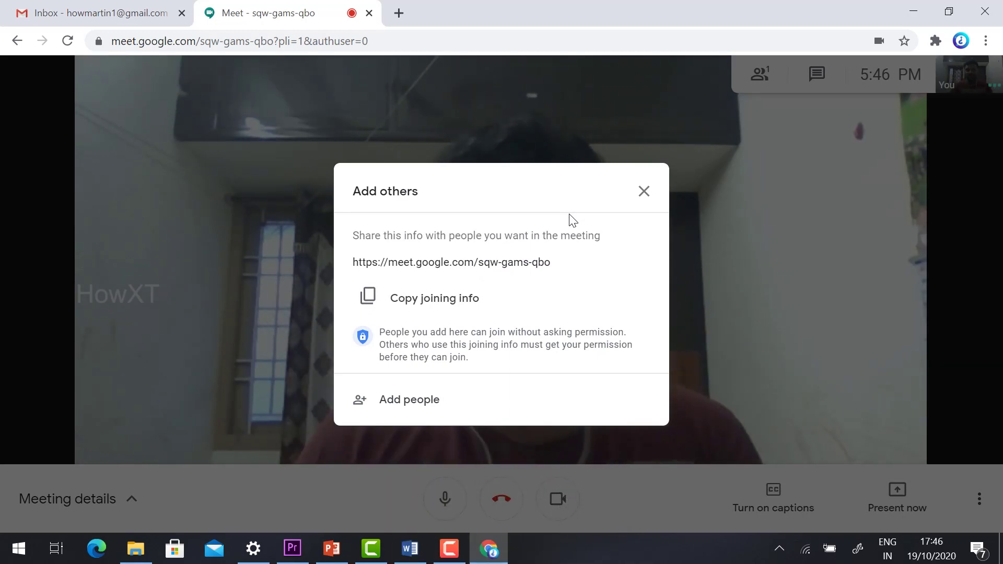
Send an email invitation to the first suggested contact from the Add others dialog.
drag(352, 262, 559, 270)
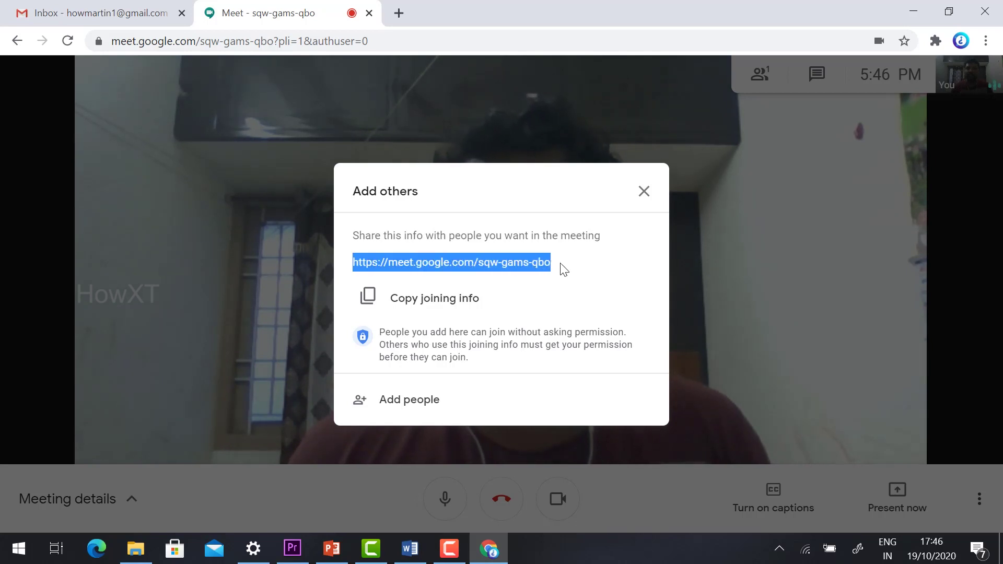
click(408, 400)
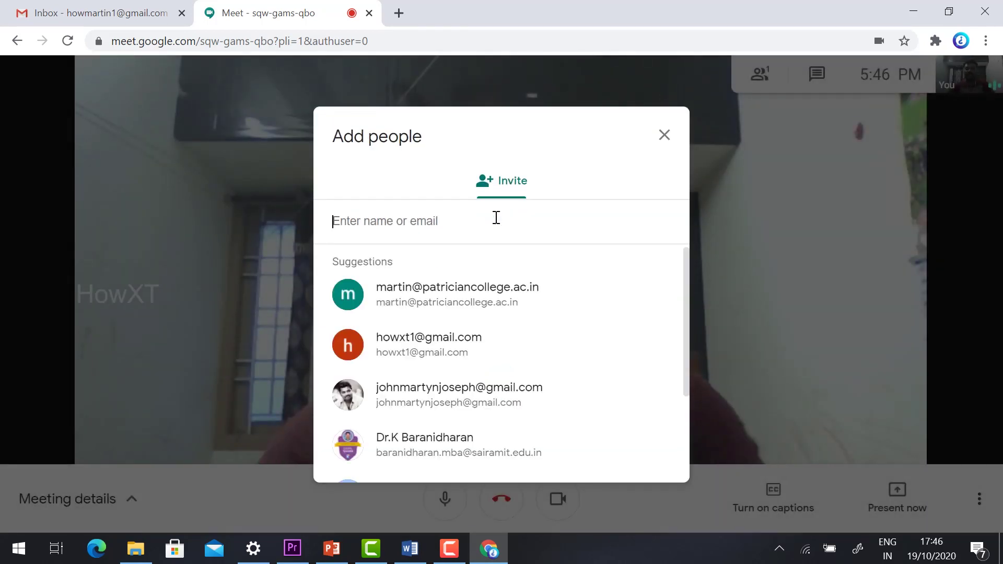
click(462, 293)
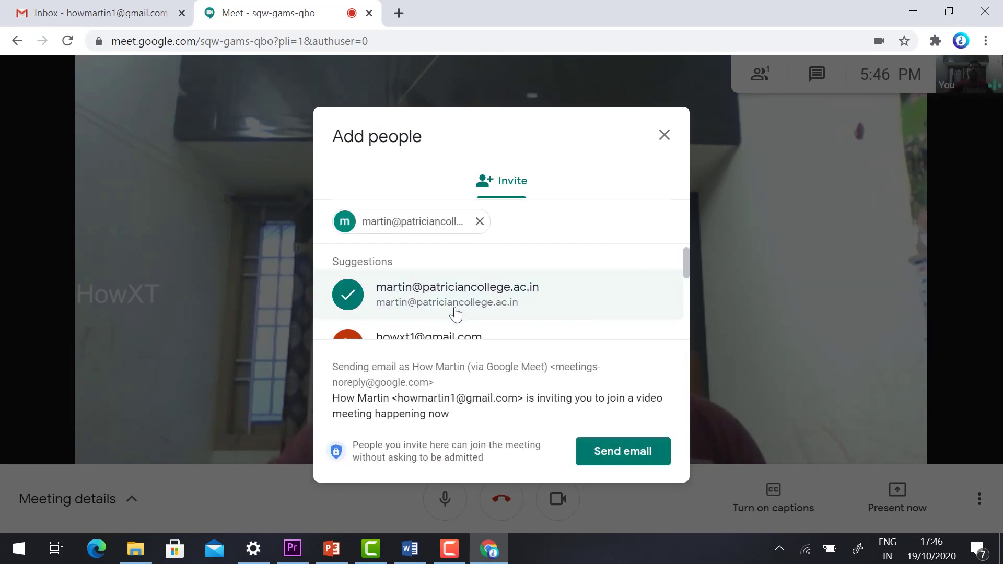
click(629, 451)
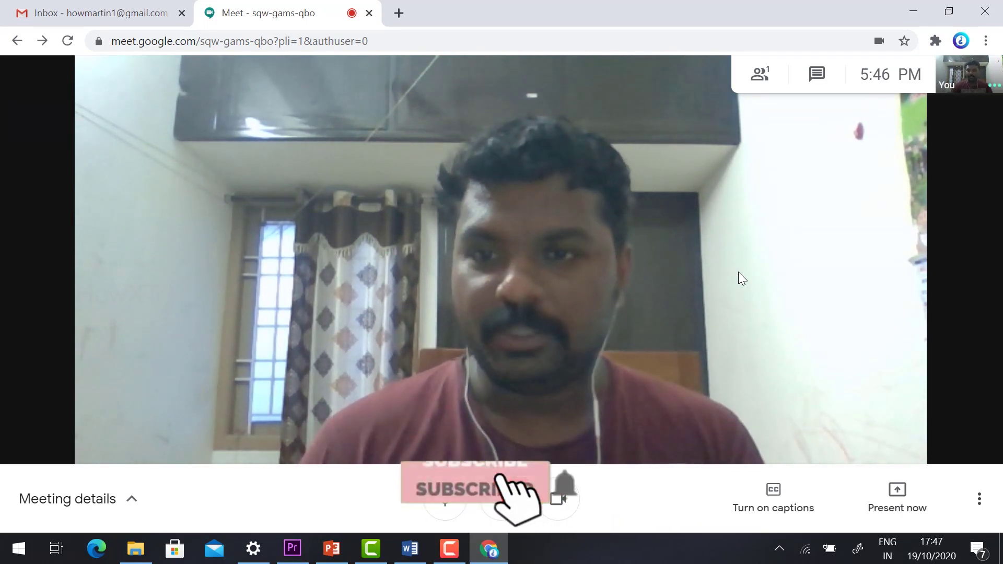
click(124, 502)
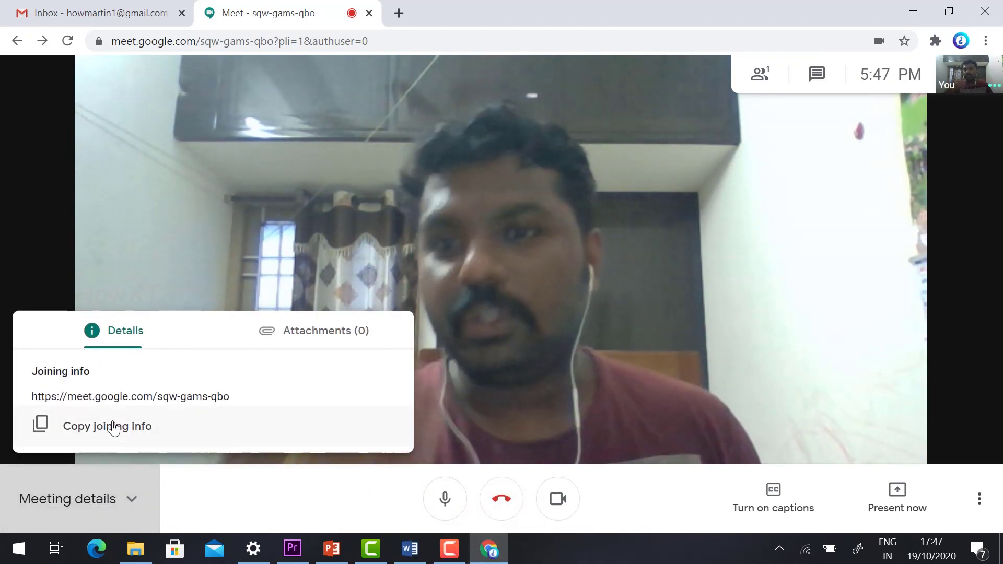
drag(38, 396, 345, 445)
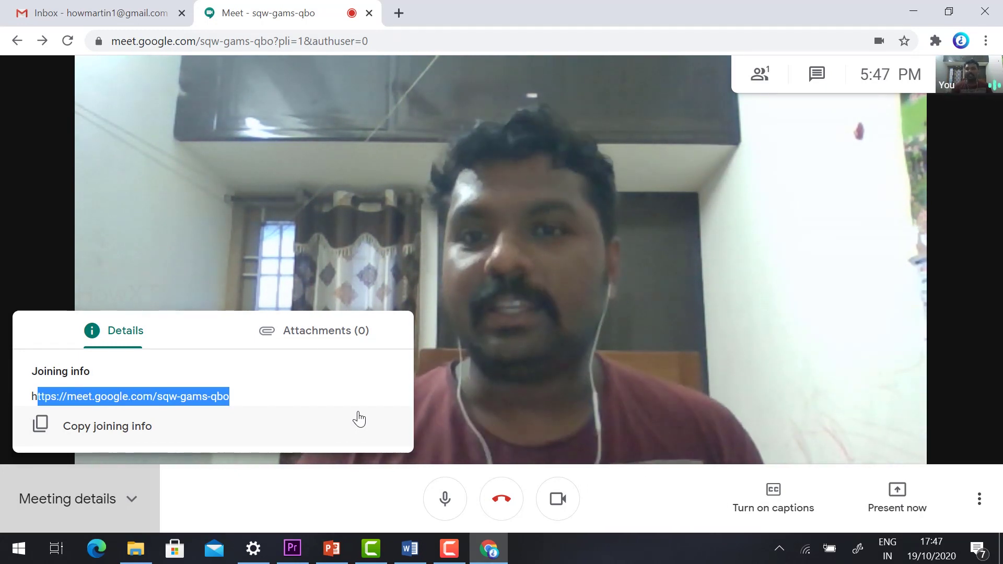
click(306, 340)
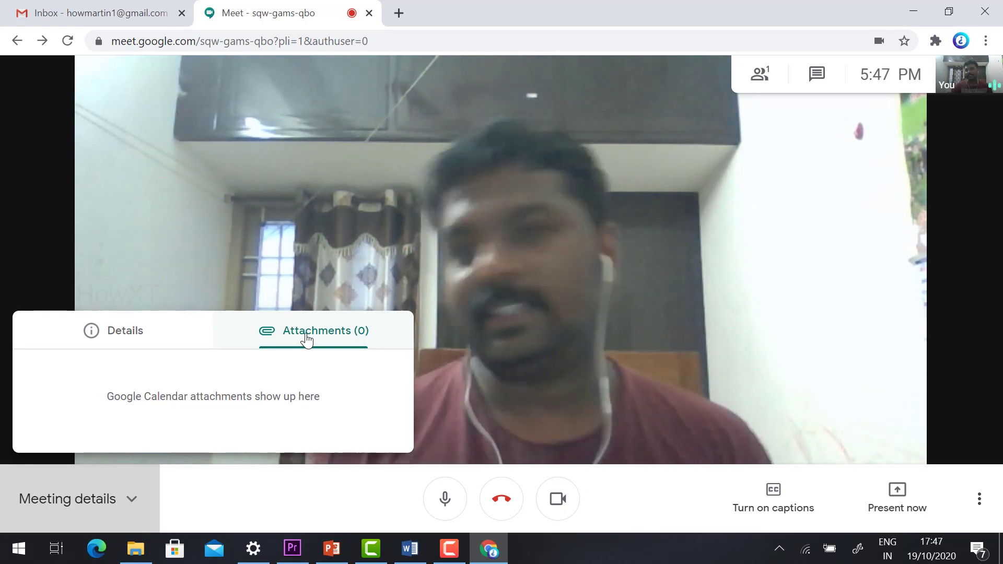
click(78, 338)
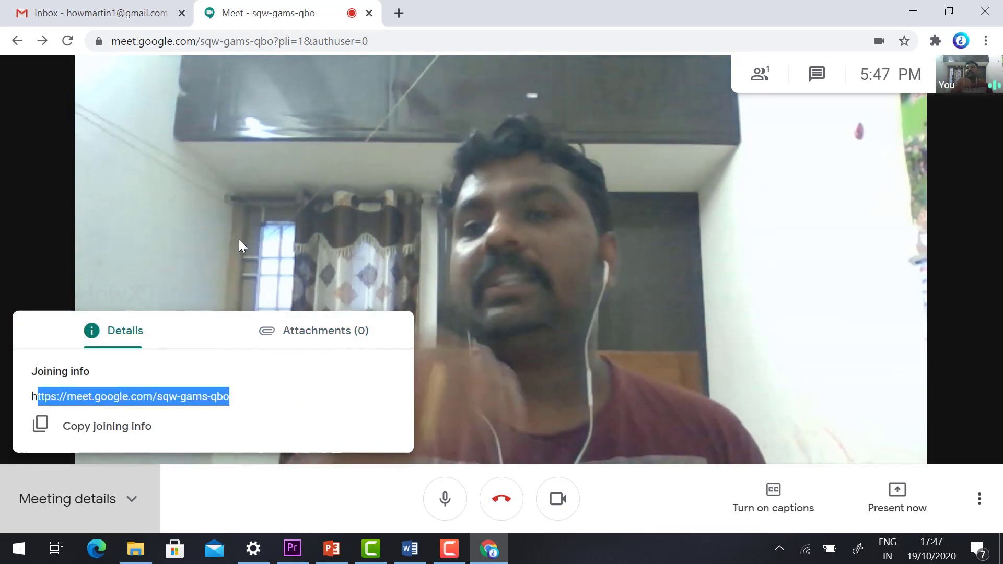
click(239, 239)
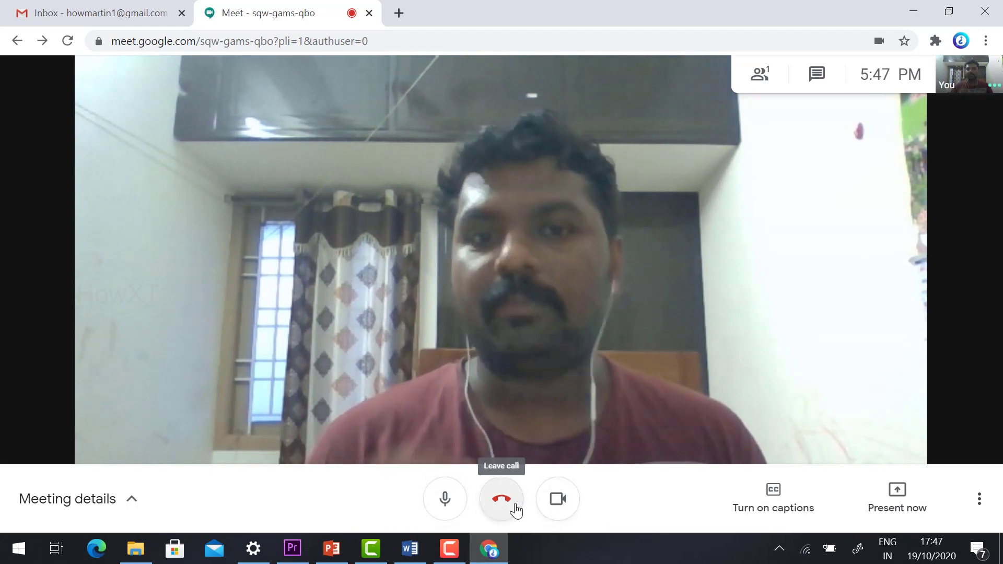
click(447, 505)
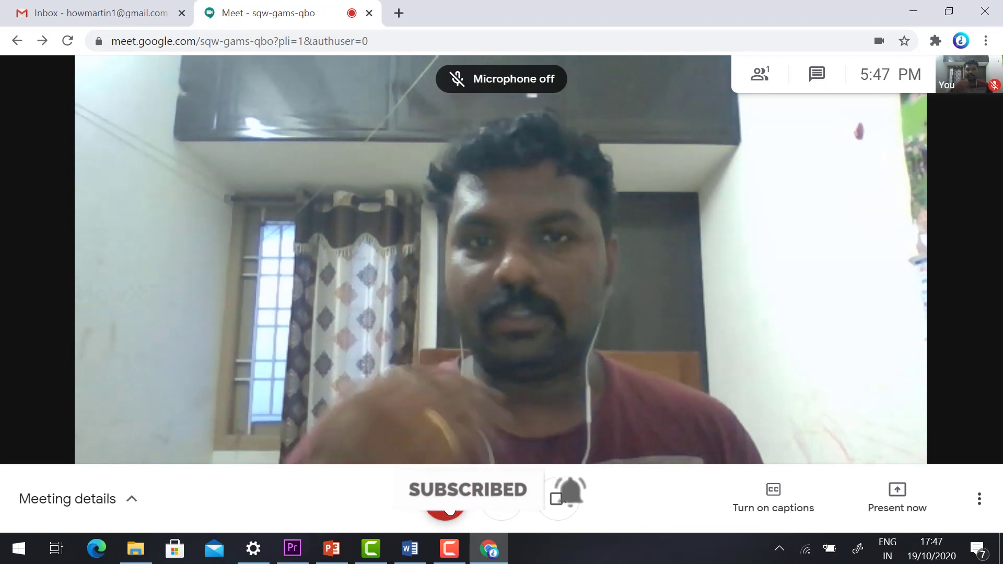
click(462, 503)
click(562, 504)
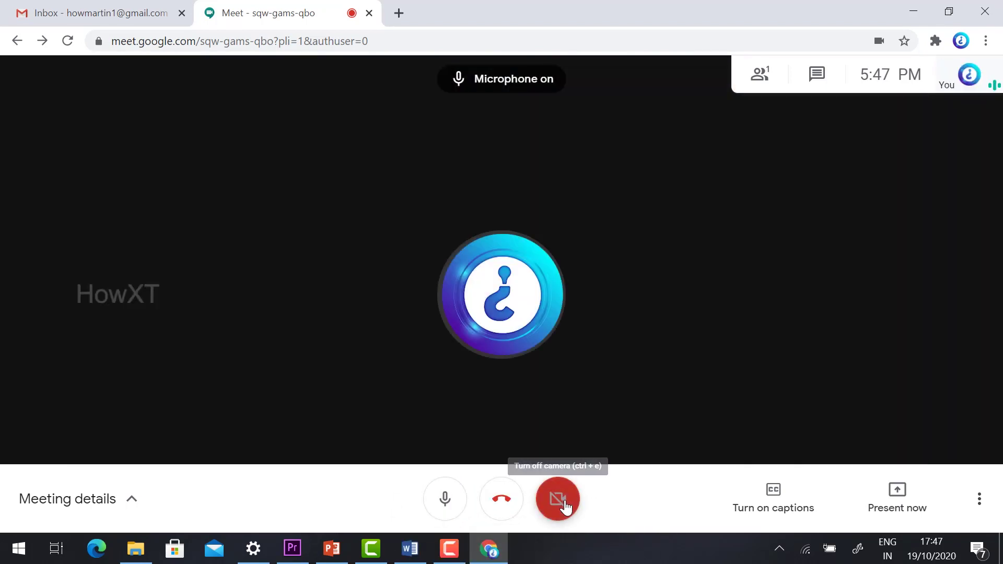
key(ctrl+e)
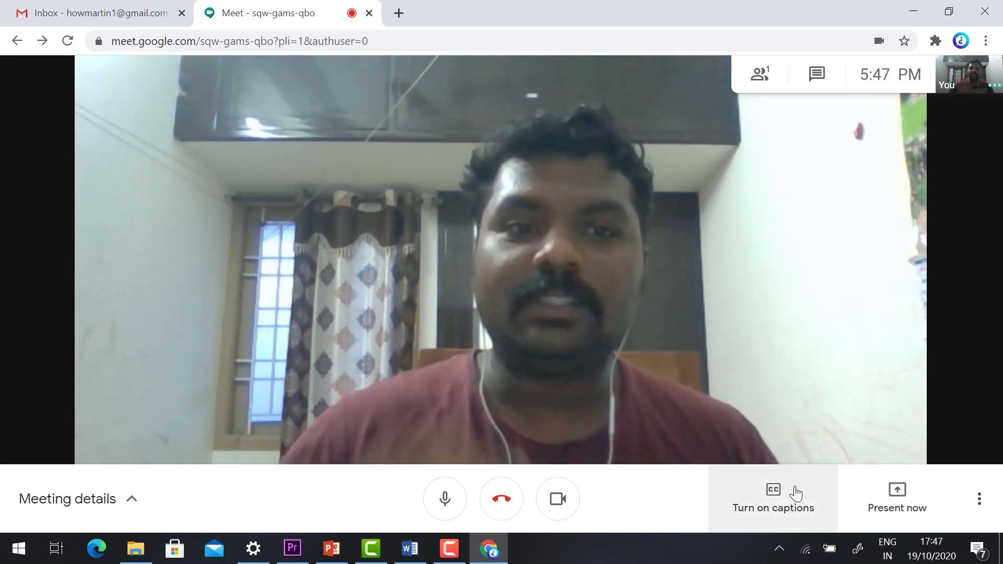
click(795, 494)
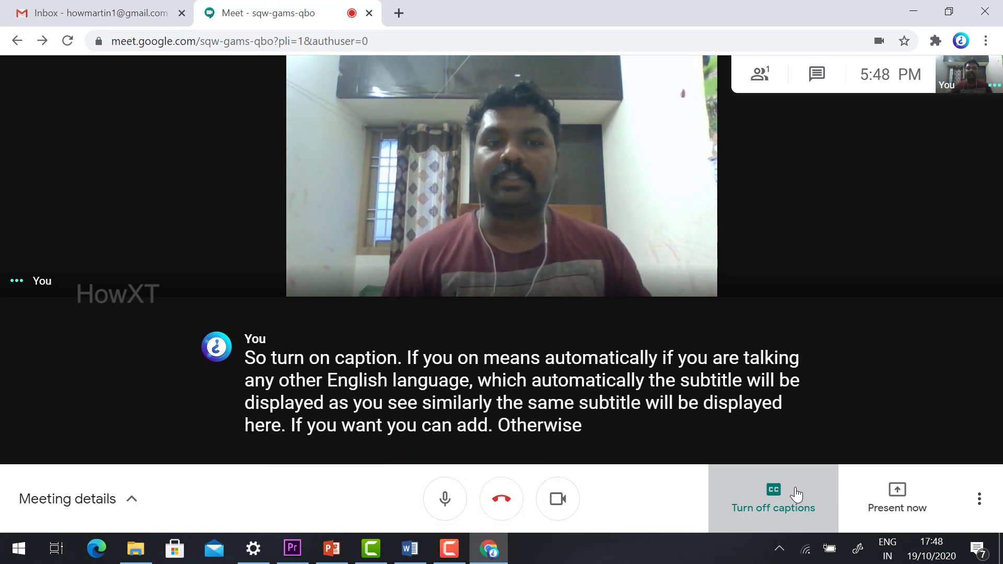
click(796, 494)
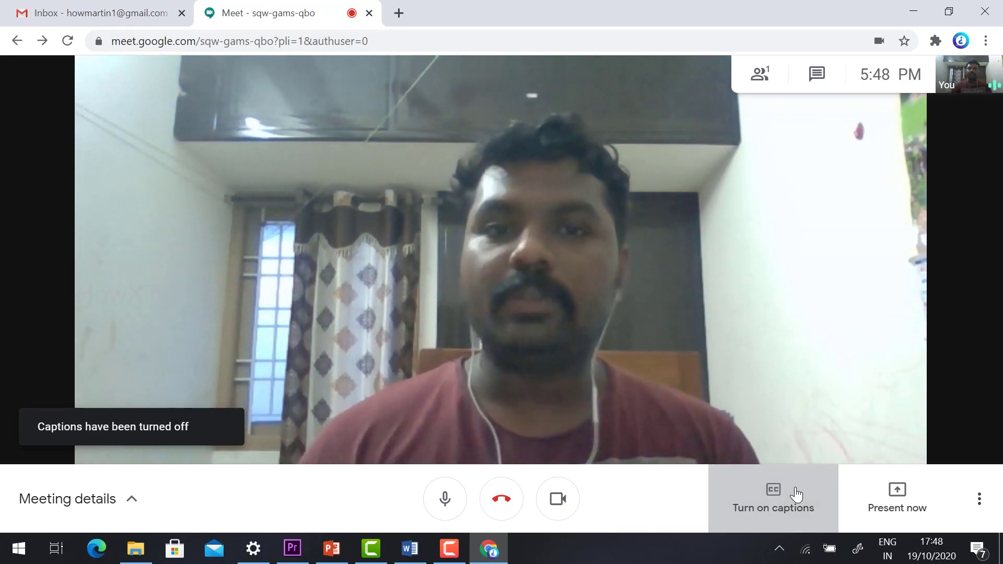
click(796, 494)
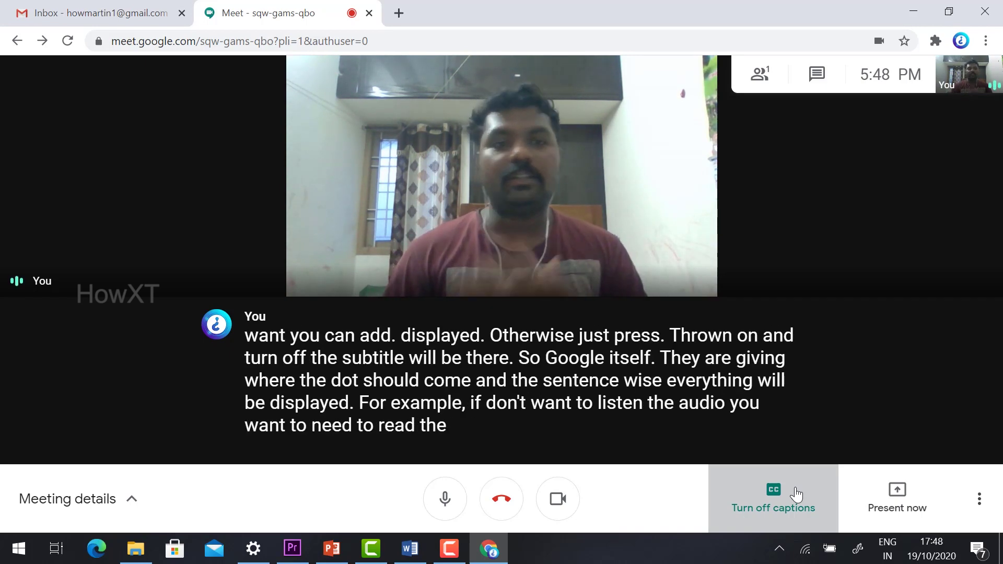
click(796, 494)
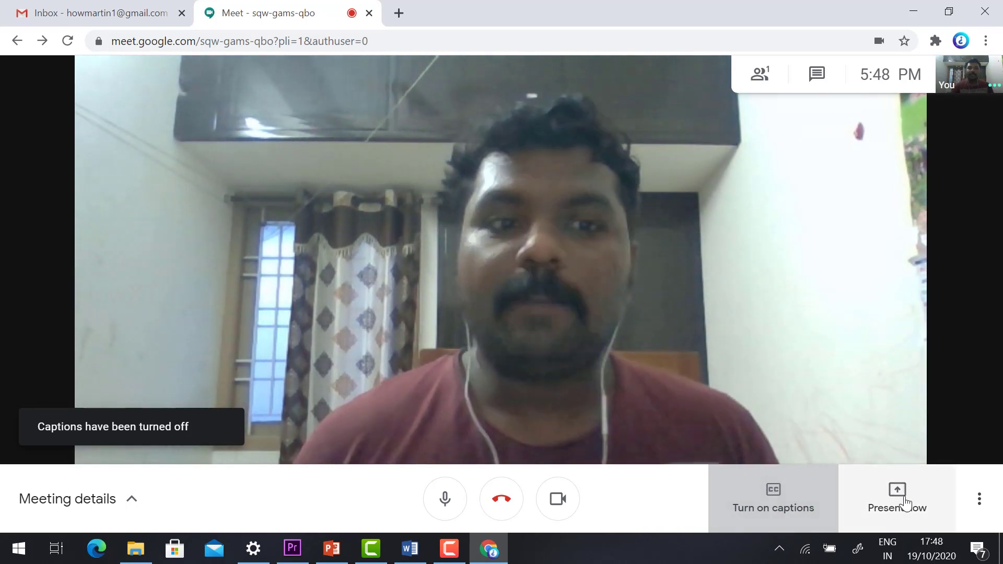
click(912, 504)
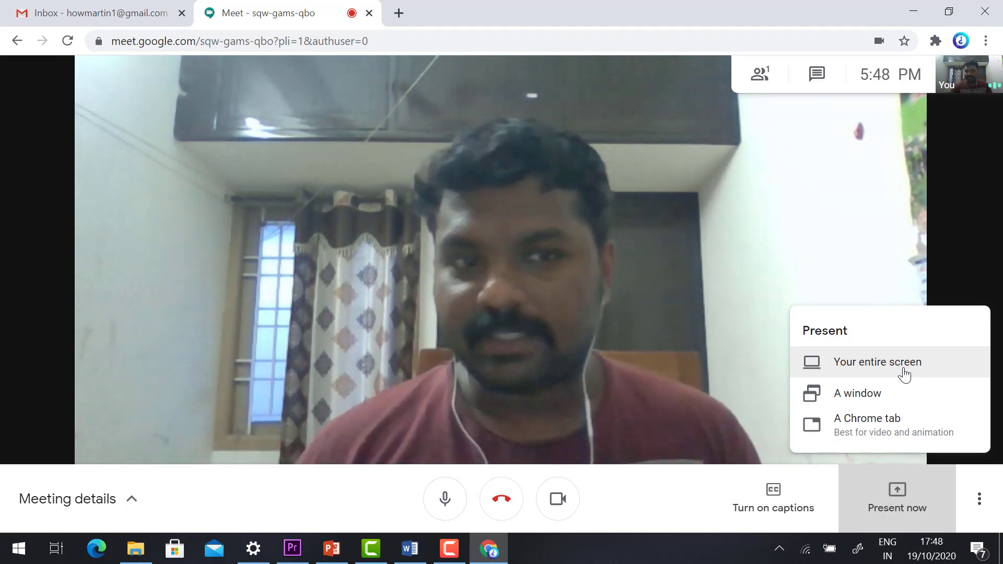
click(889, 395)
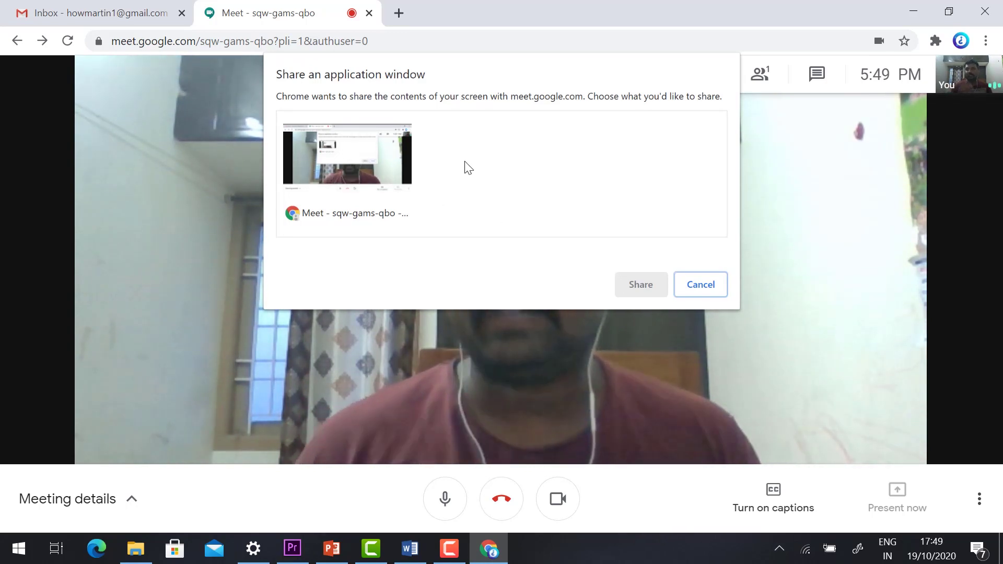
click(700, 285)
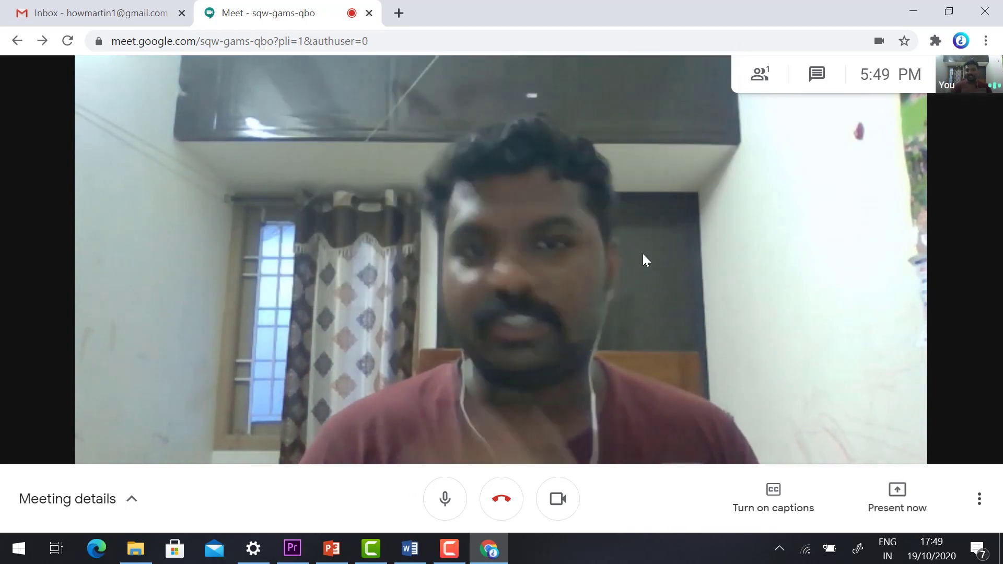
click(896, 495)
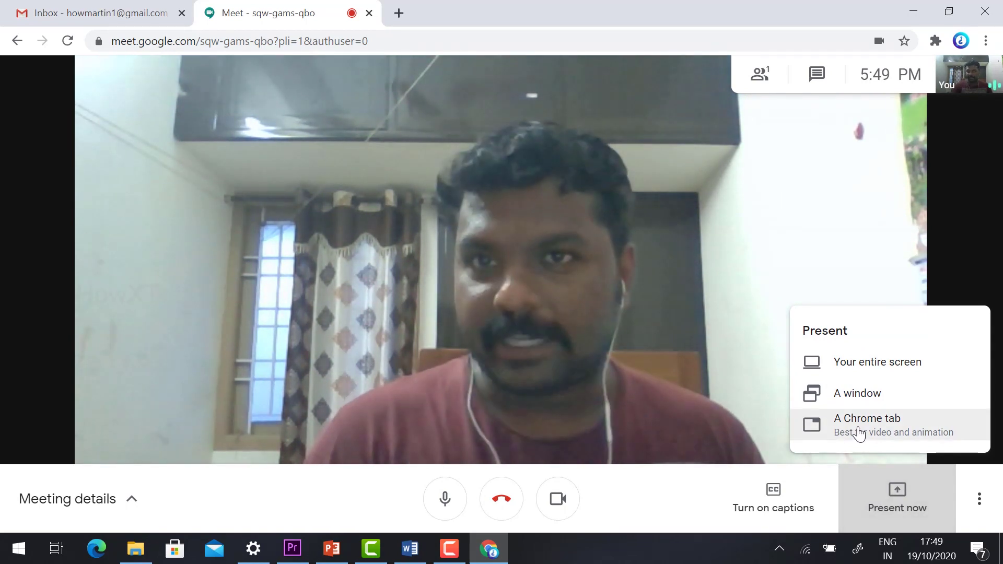
click(859, 432)
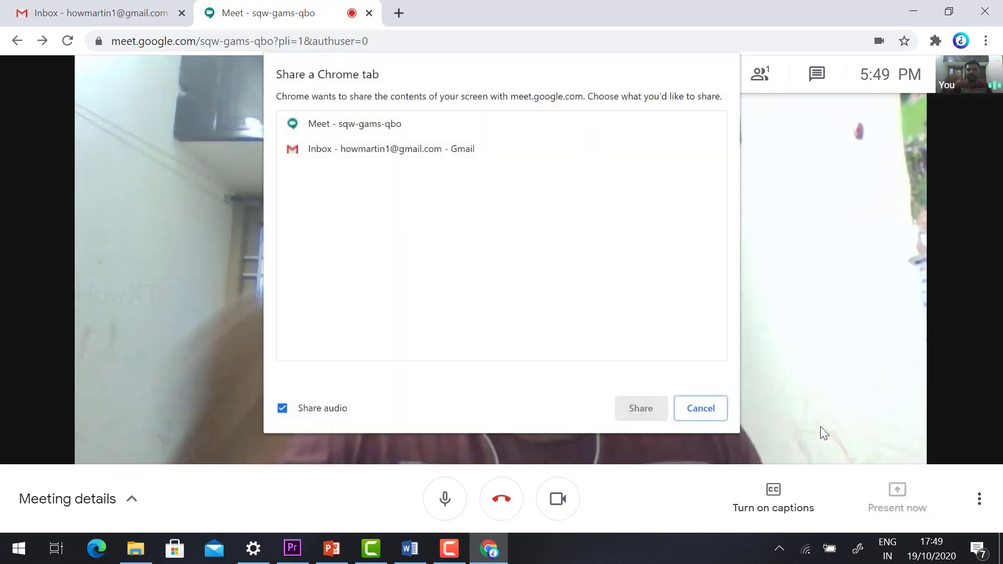
click(382, 151)
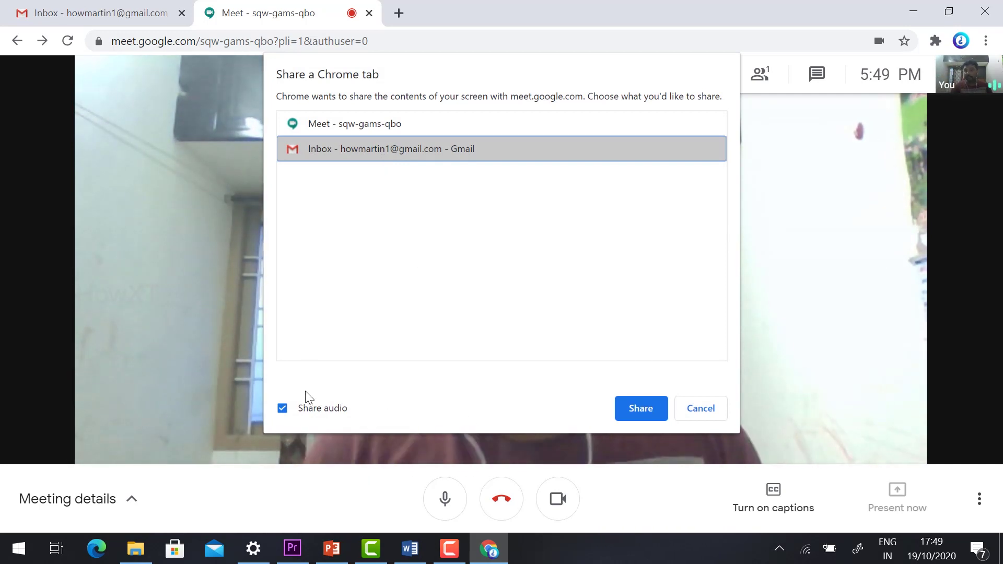
click(707, 406)
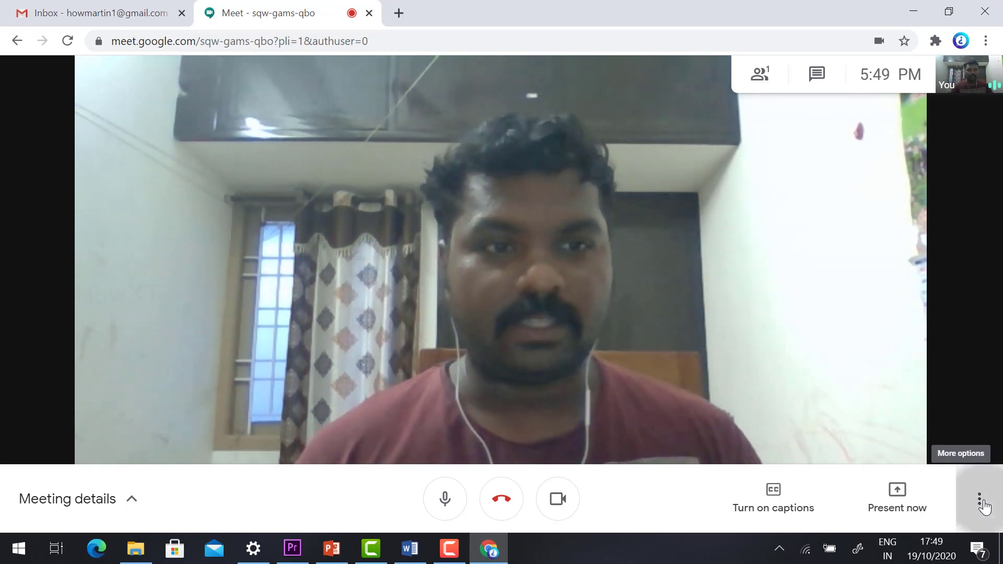
Open Settings and keep the microphone and speakers on their Default Realtek devices.
click(980, 500)
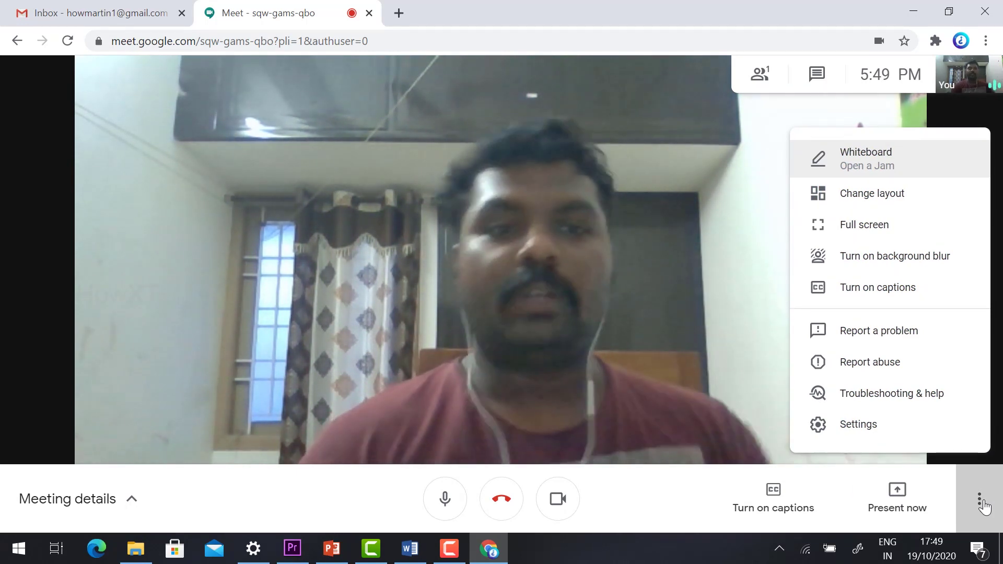
click(858, 424)
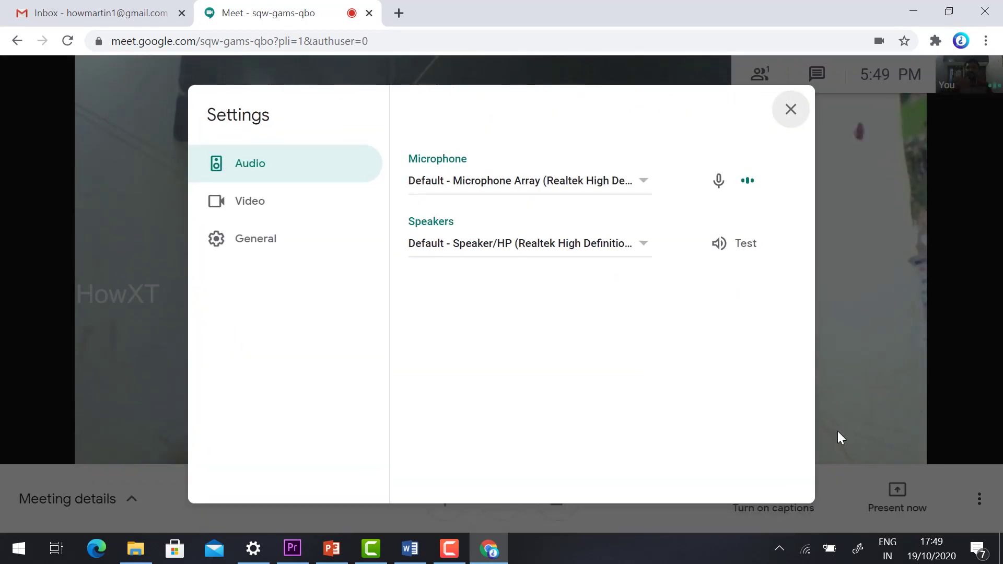
click(644, 183)
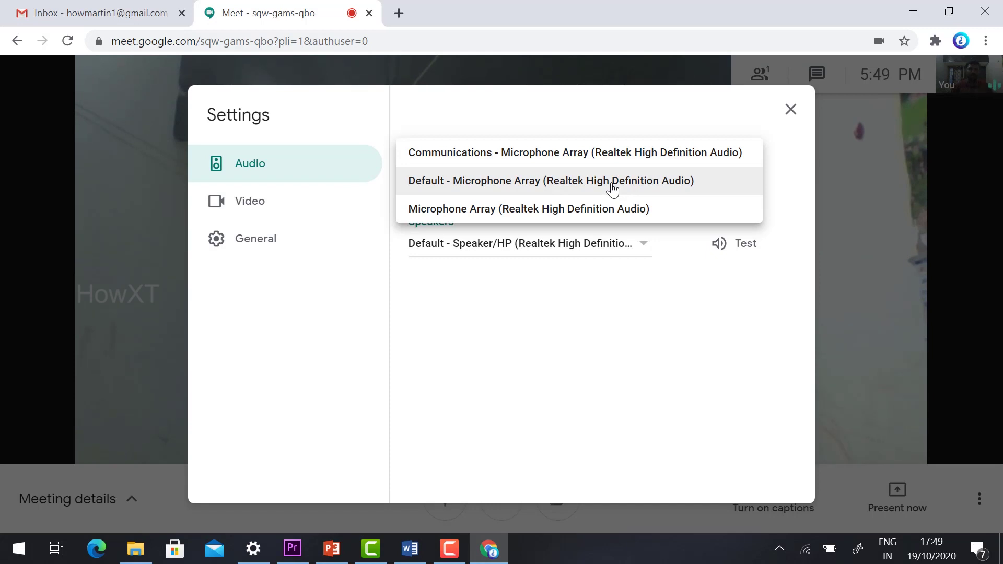
click(439, 191)
click(645, 244)
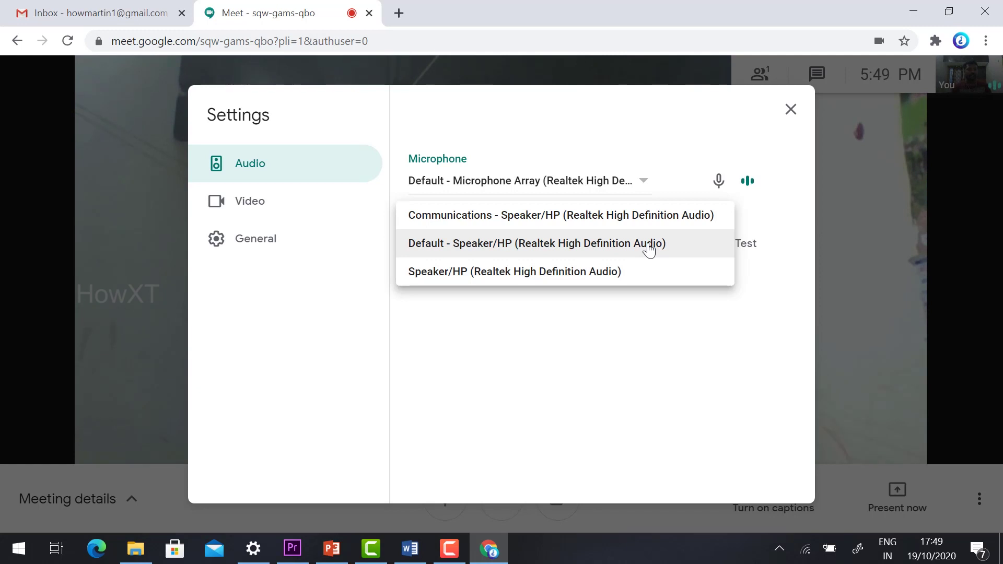
click(649, 251)
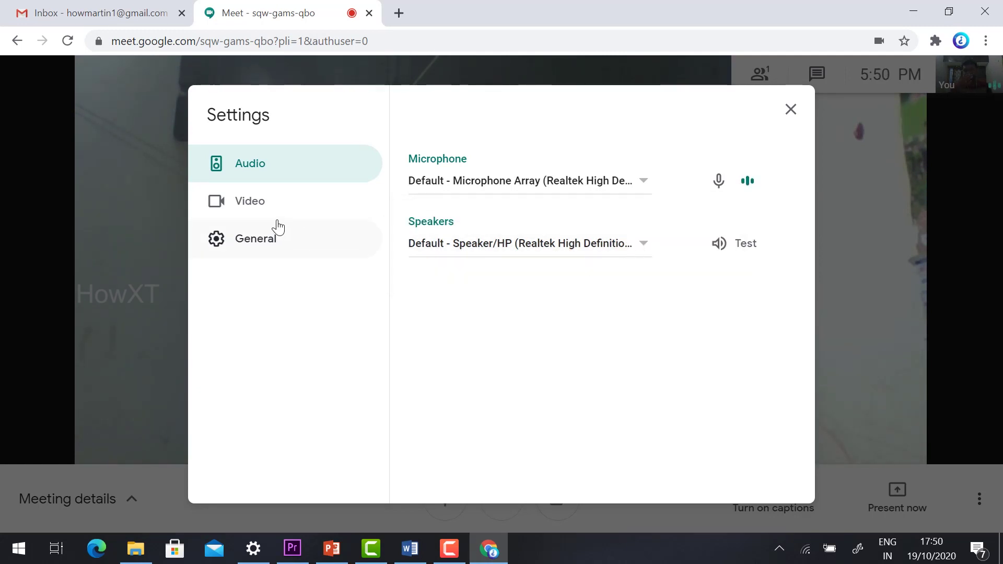
Set send resolution to Standard definition (360p), leave receive resolution unchanged, and close Settings.
click(268, 203)
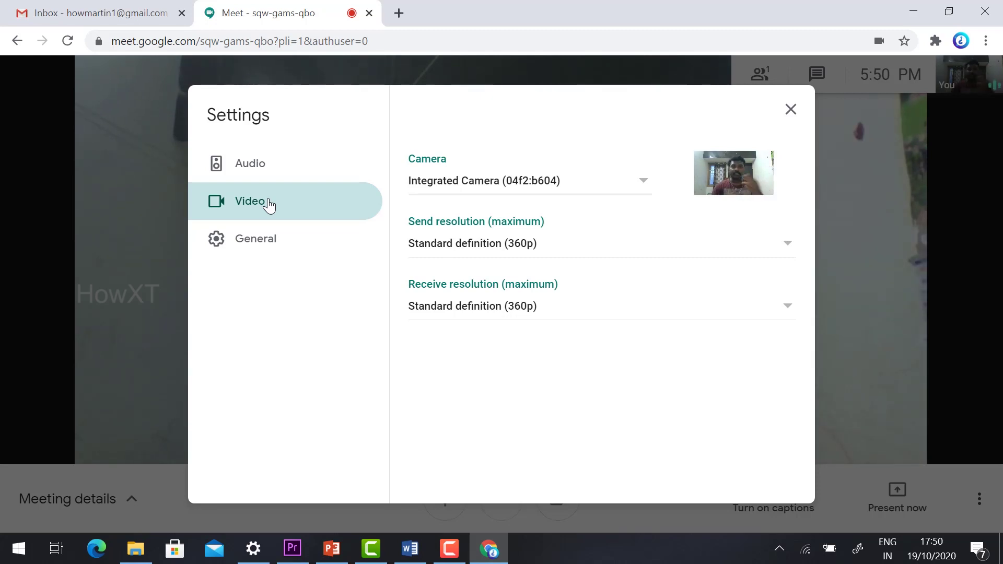
click(577, 244)
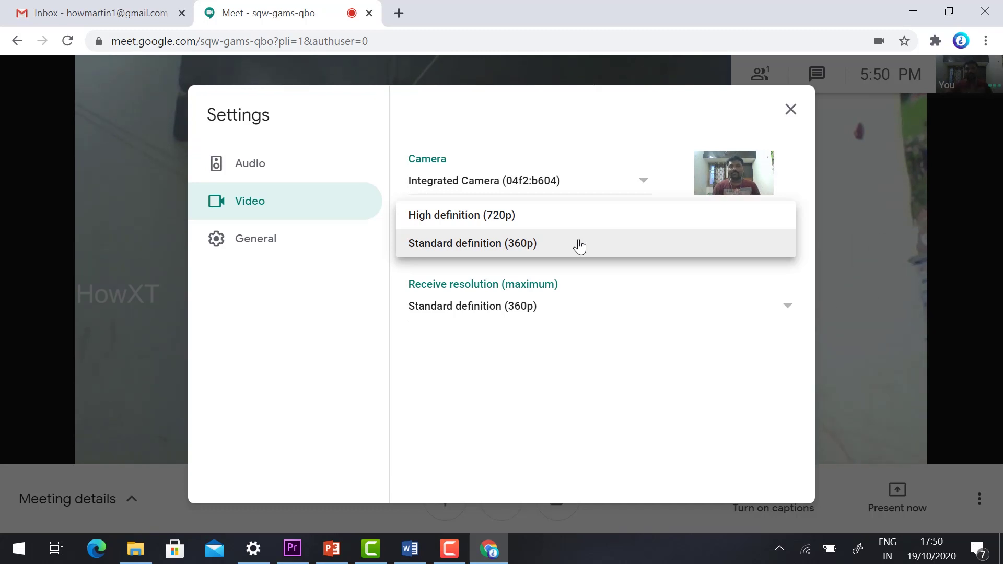
click(579, 246)
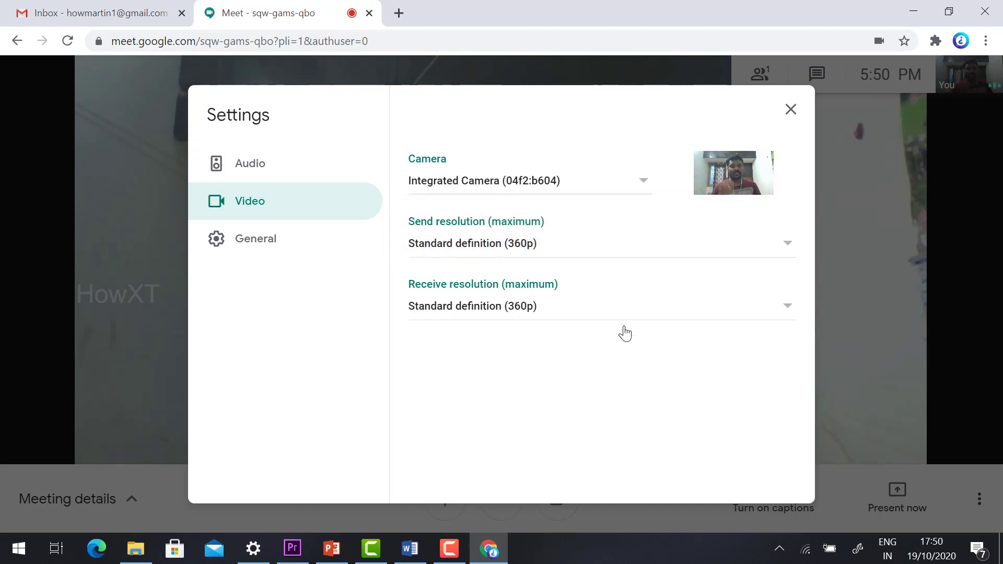
click(641, 317)
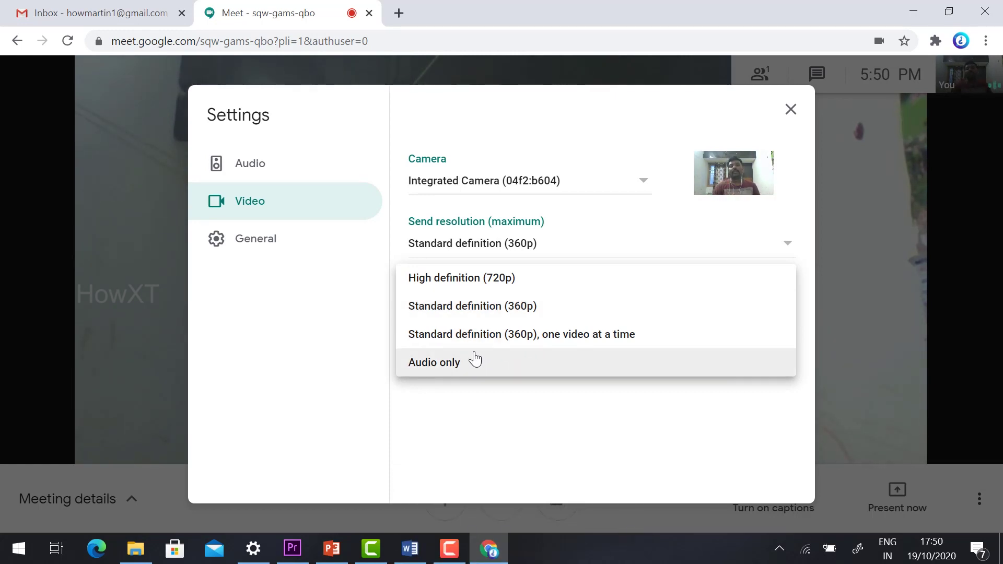
click(253, 261)
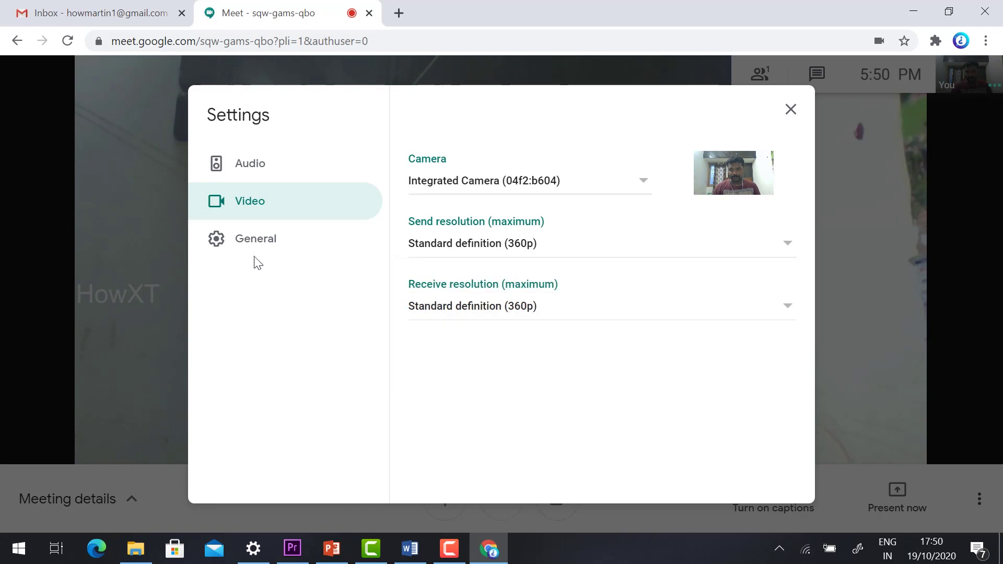
click(252, 257)
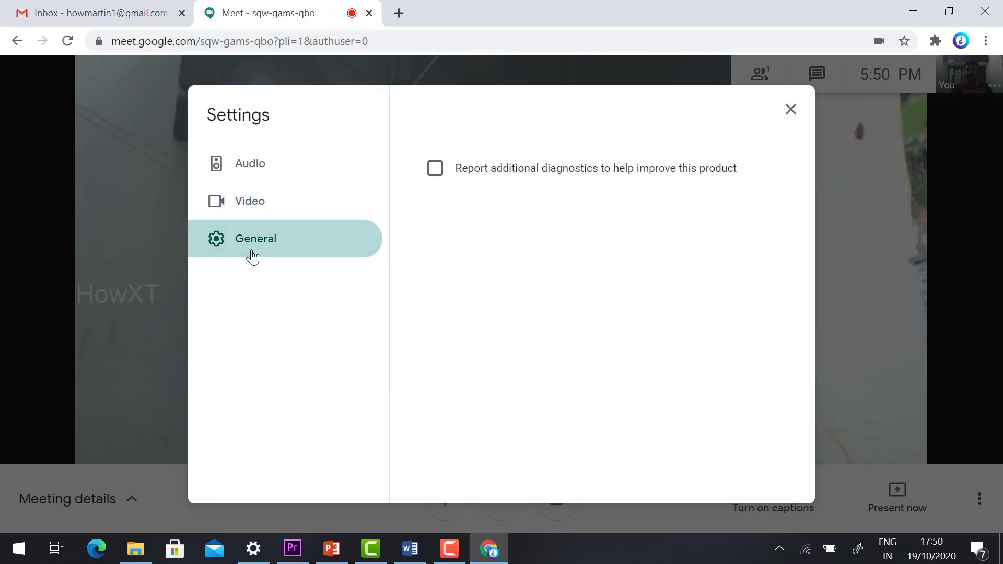
click(790, 110)
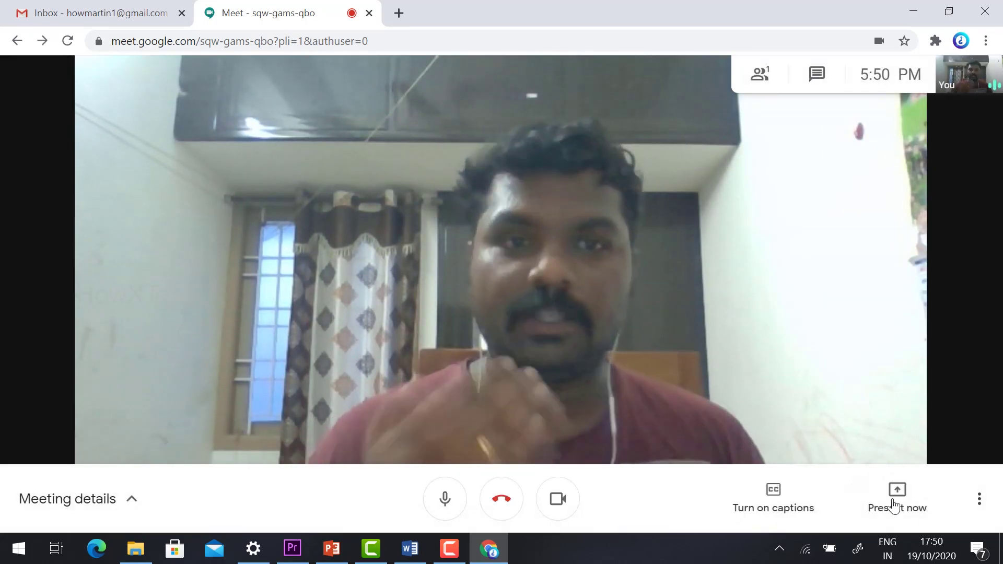
click(973, 499)
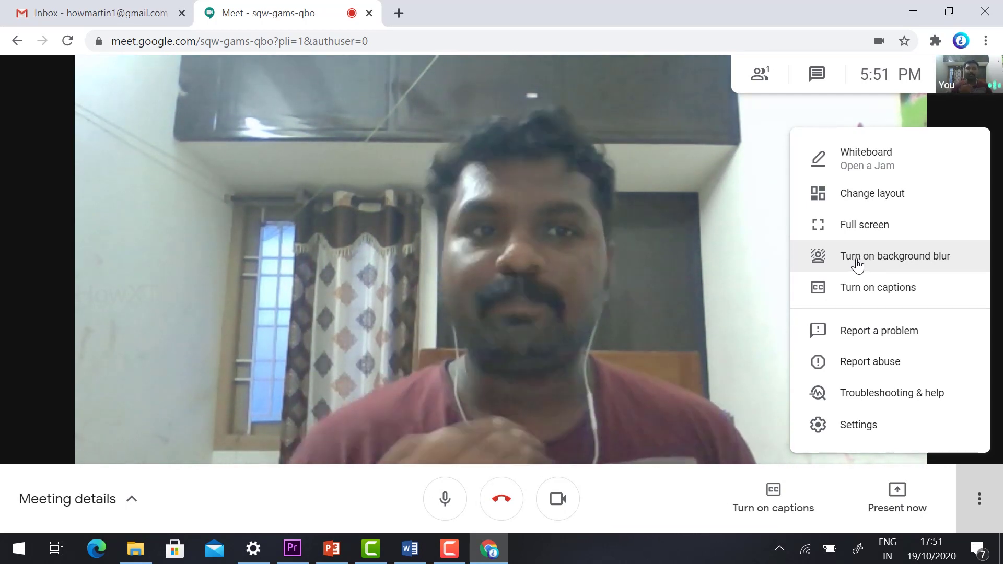
click(857, 266)
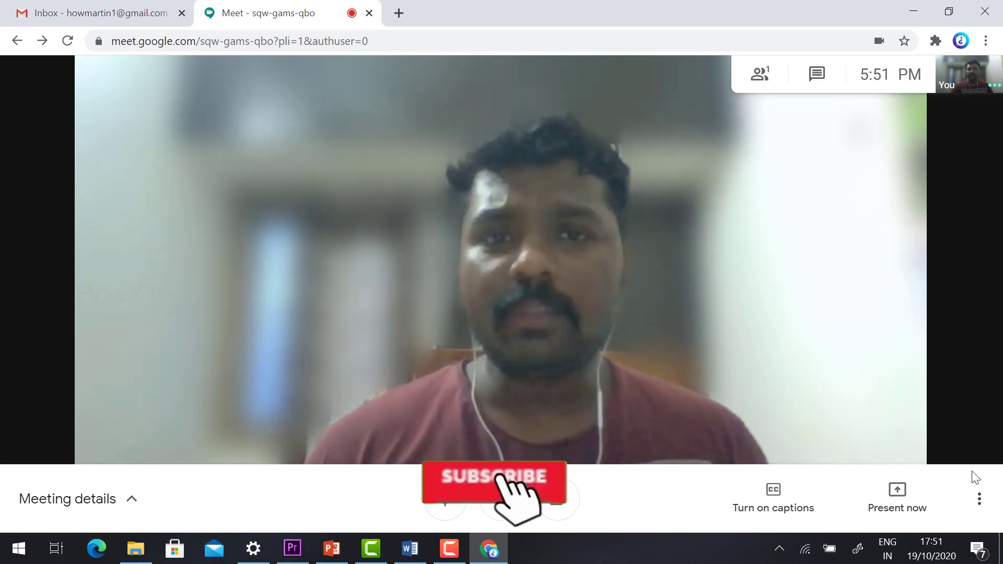
click(979, 499)
click(879, 256)
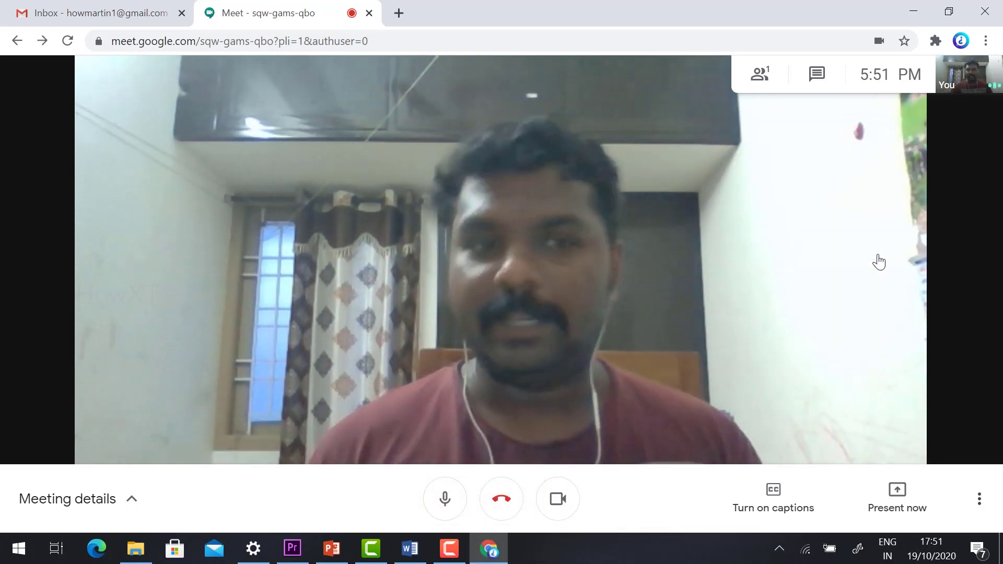
click(978, 499)
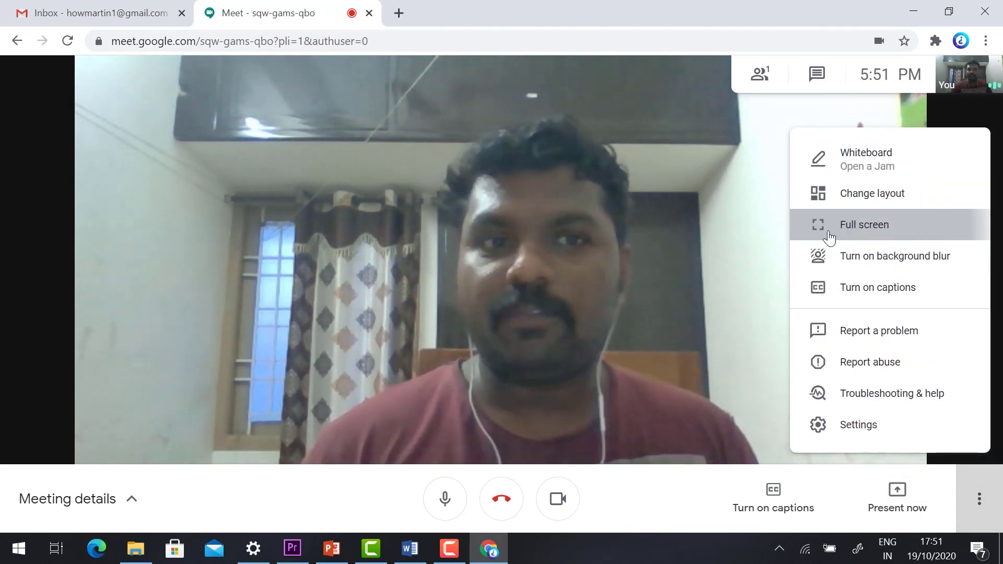
click(876, 234)
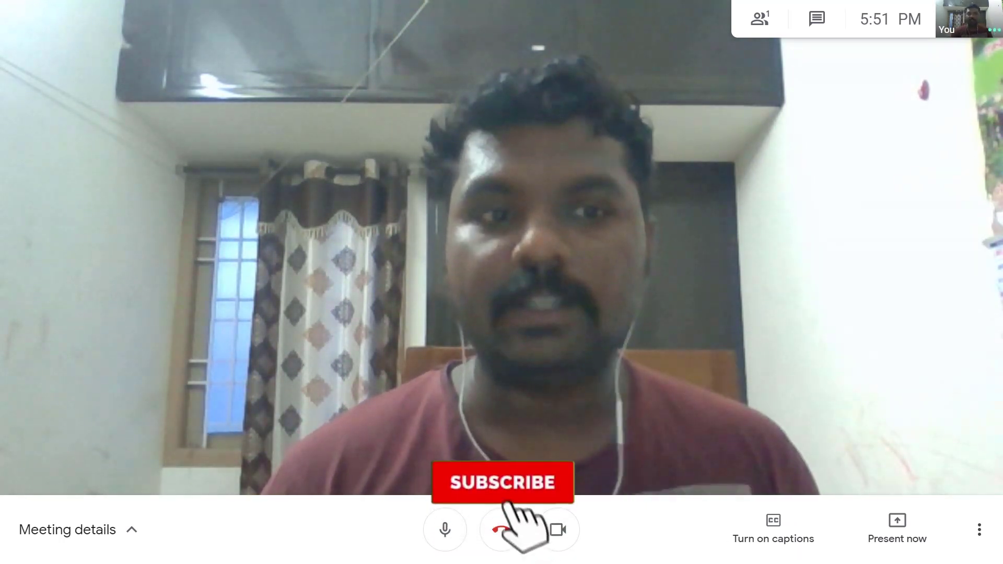
click(978, 538)
click(878, 255)
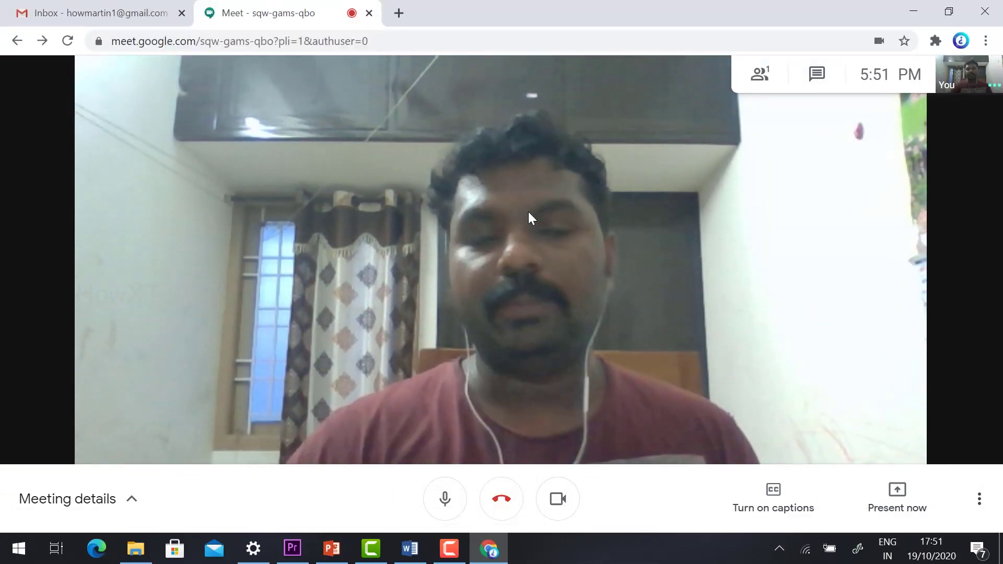
click(979, 499)
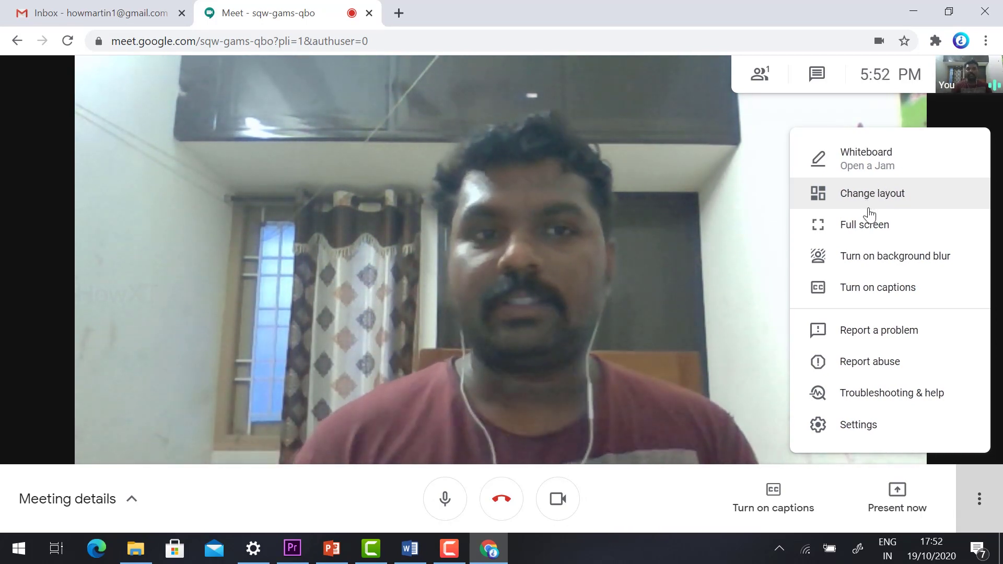
click(871, 194)
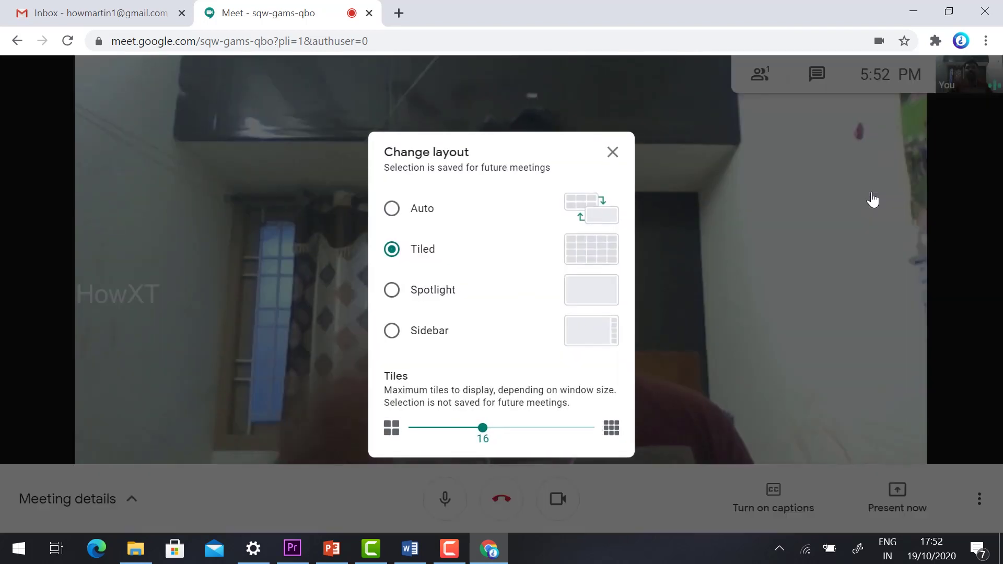
drag(557, 439, 639, 430)
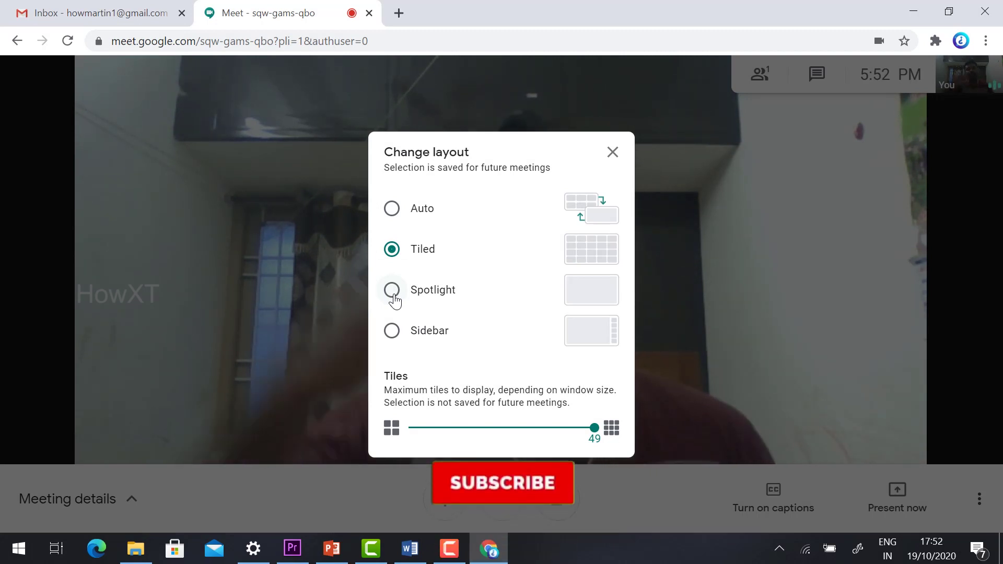
click(391, 332)
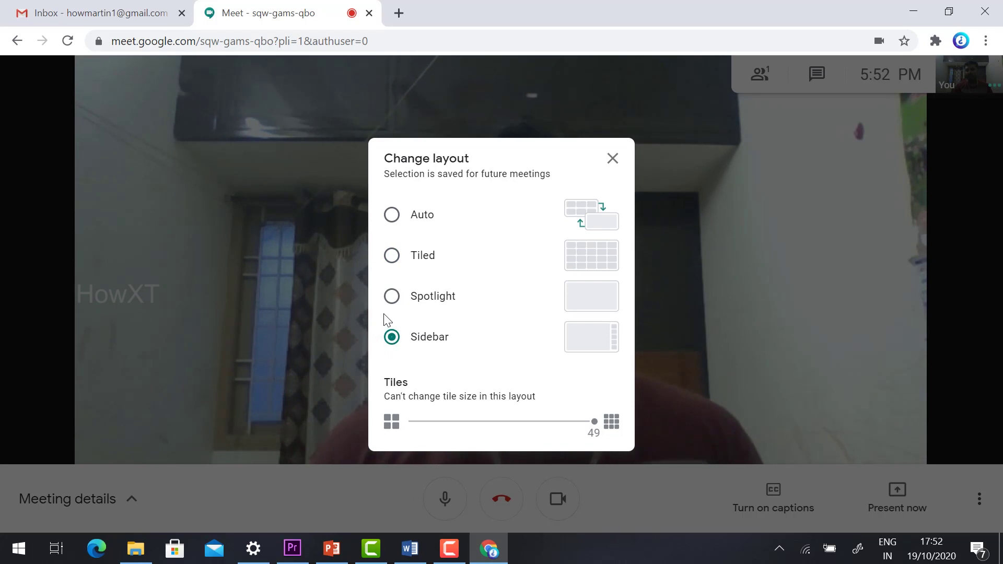
click(391, 257)
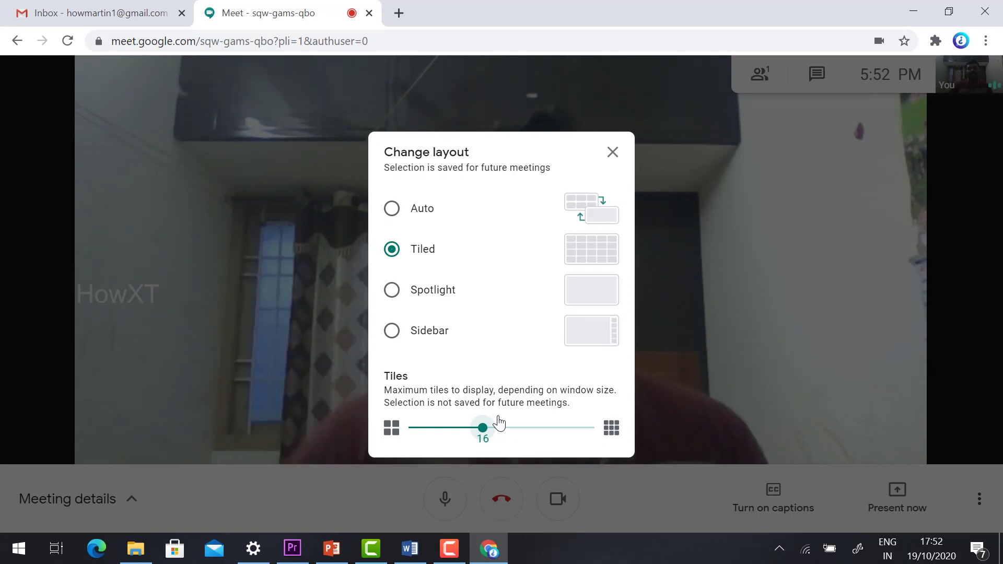
click(612, 153)
click(985, 503)
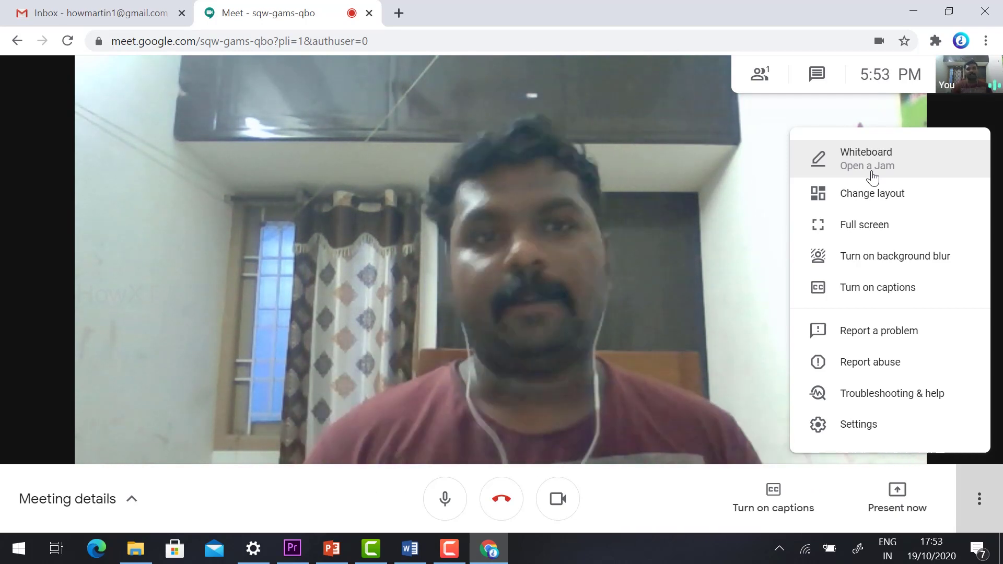
Open Meeting details, open and dismiss the invite dialog, then switch to the empty Chat tab.
click(761, 81)
click(761, 87)
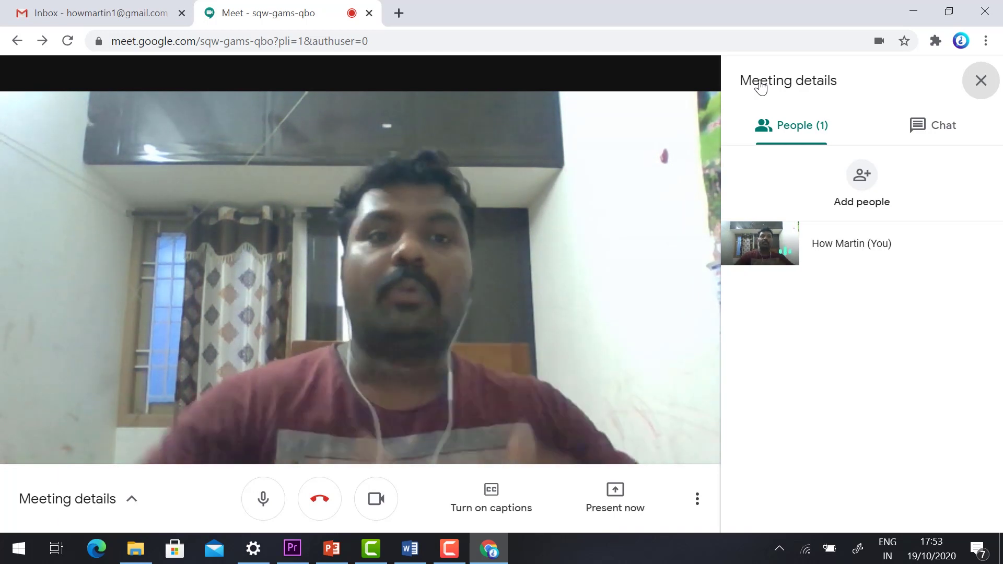
click(862, 176)
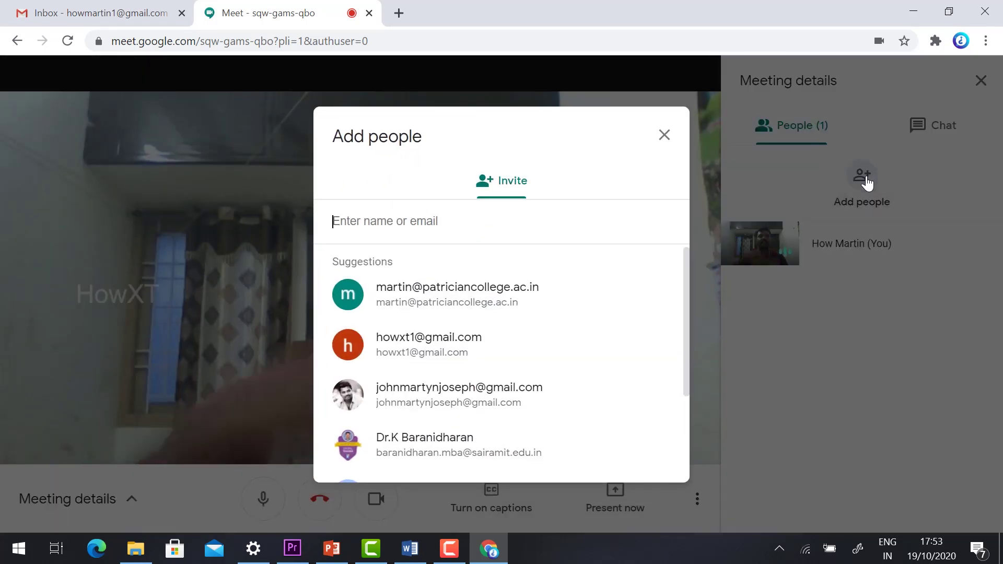
click(659, 139)
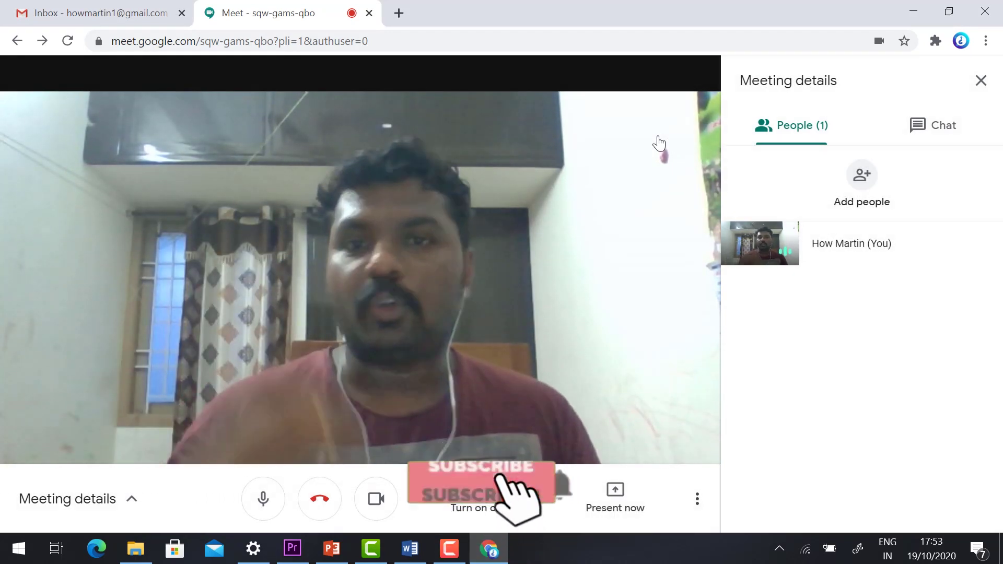
click(950, 137)
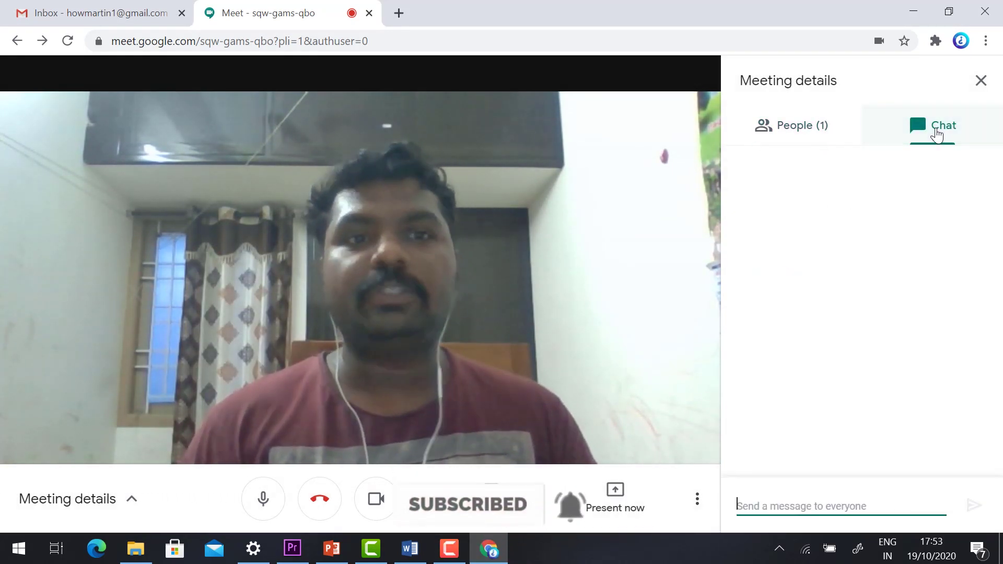